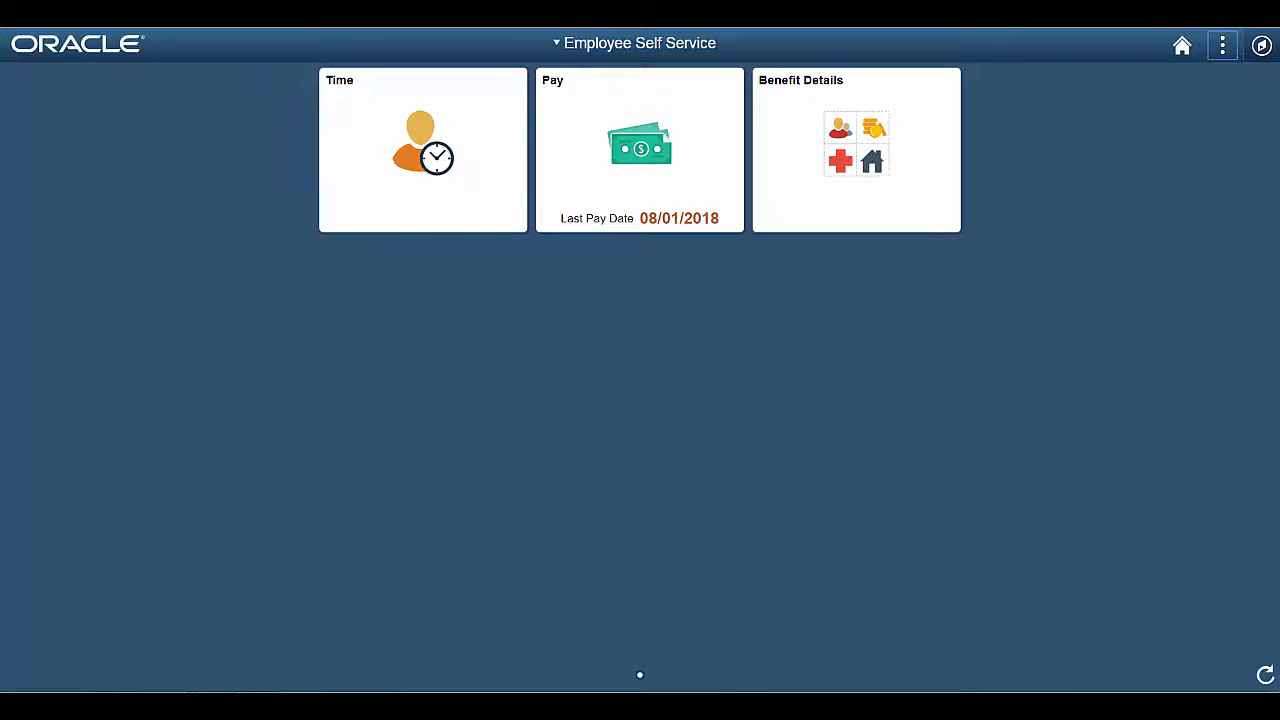
Go to Manager Self Service > Time Management > Approve Time and Exceptions > Reported Time and review the 07/28–08/03/2018 page
click(1259, 47)
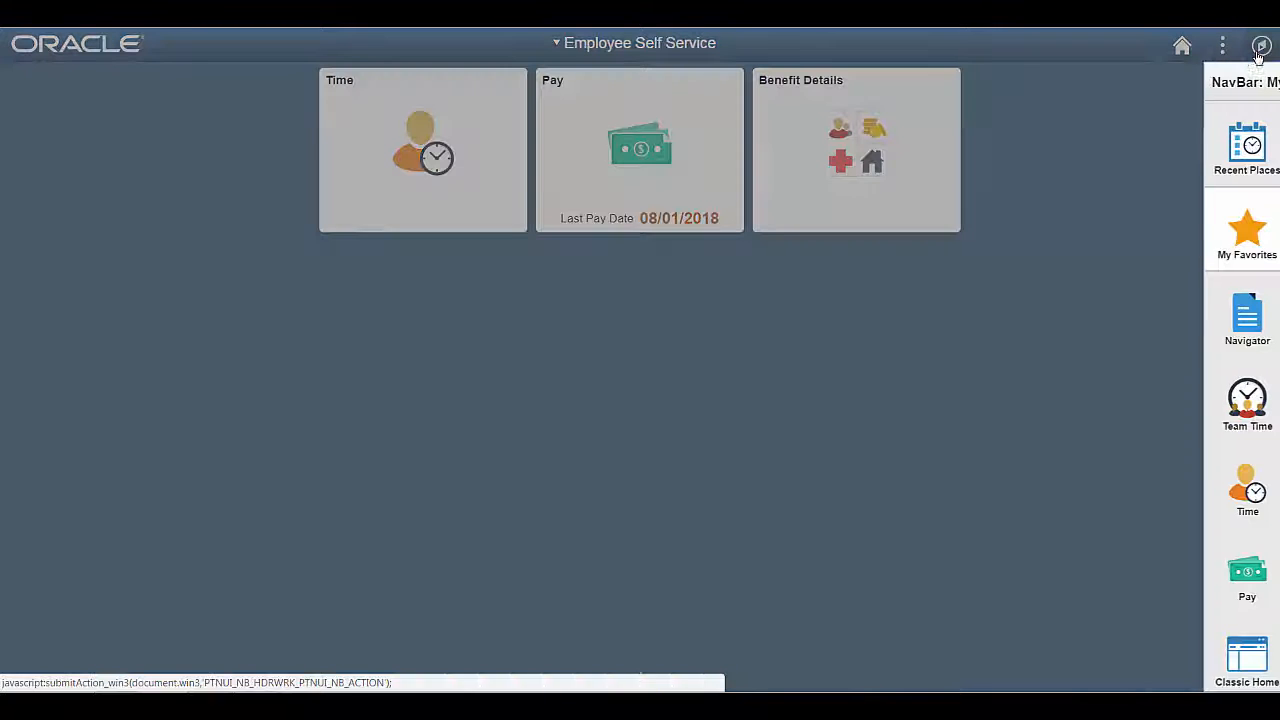
click(979, 326)
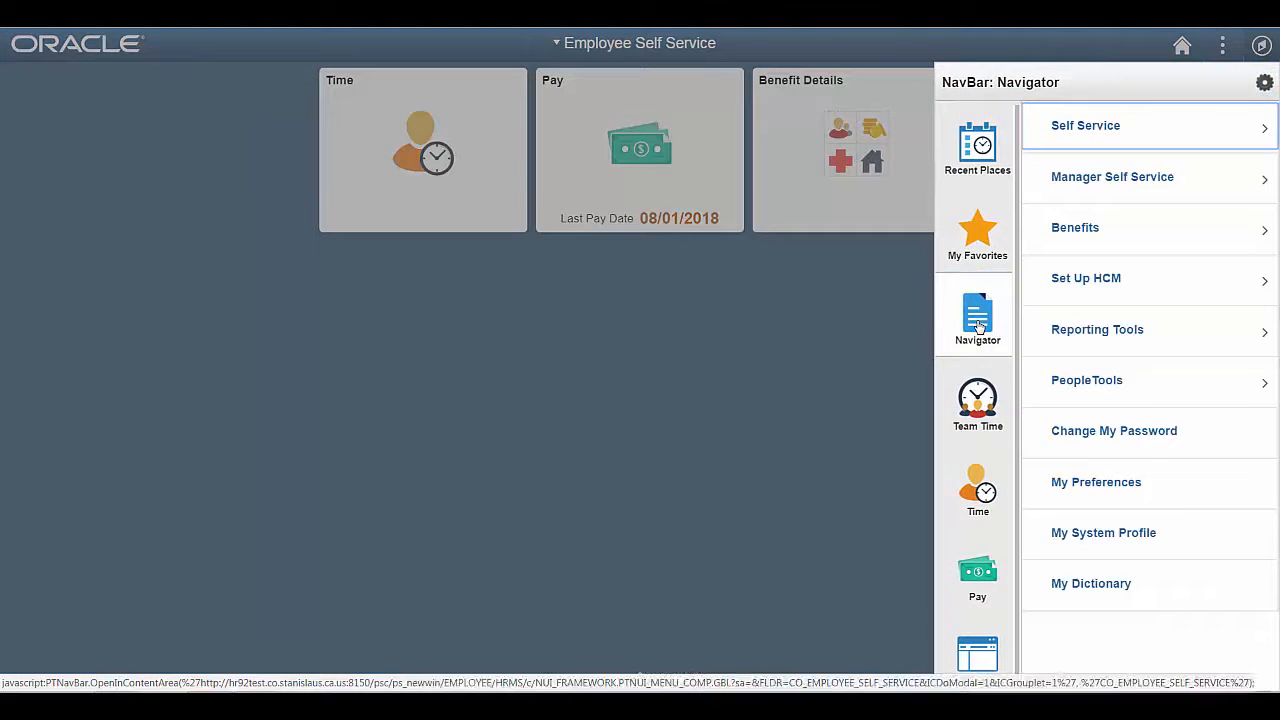
click(1140, 177)
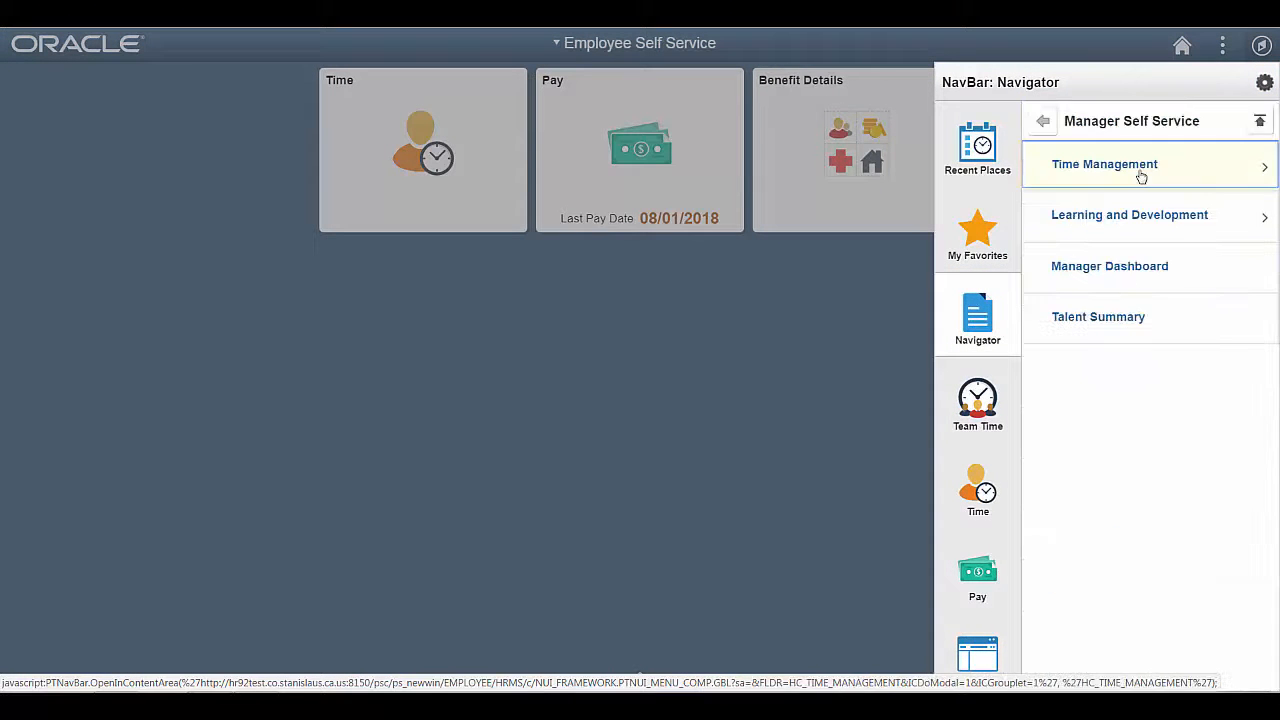
click(1133, 167)
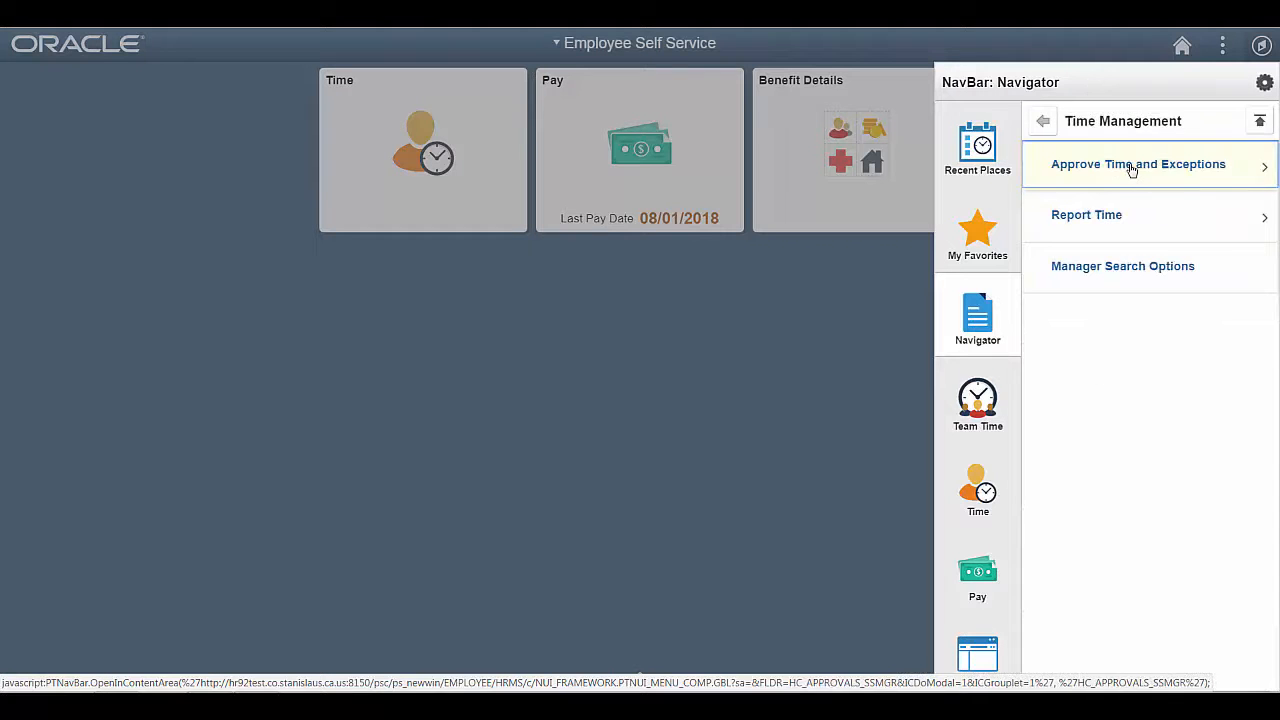
click(1112, 172)
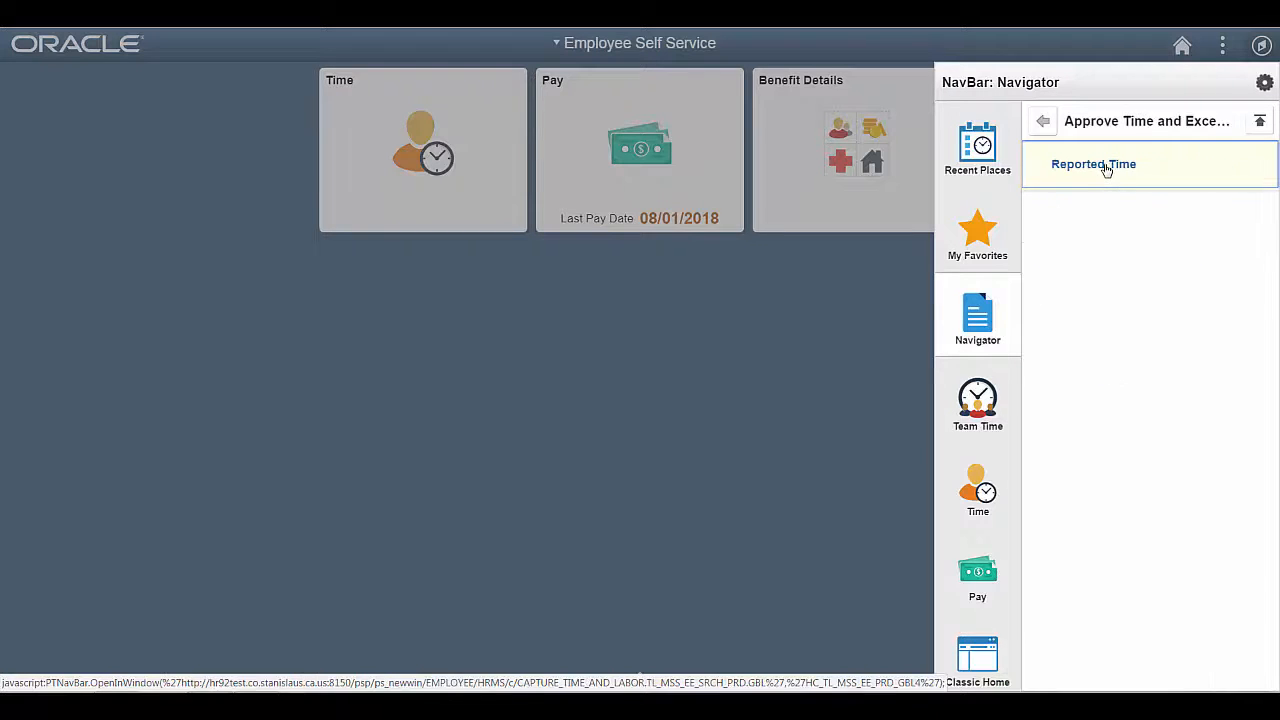
click(1097, 168)
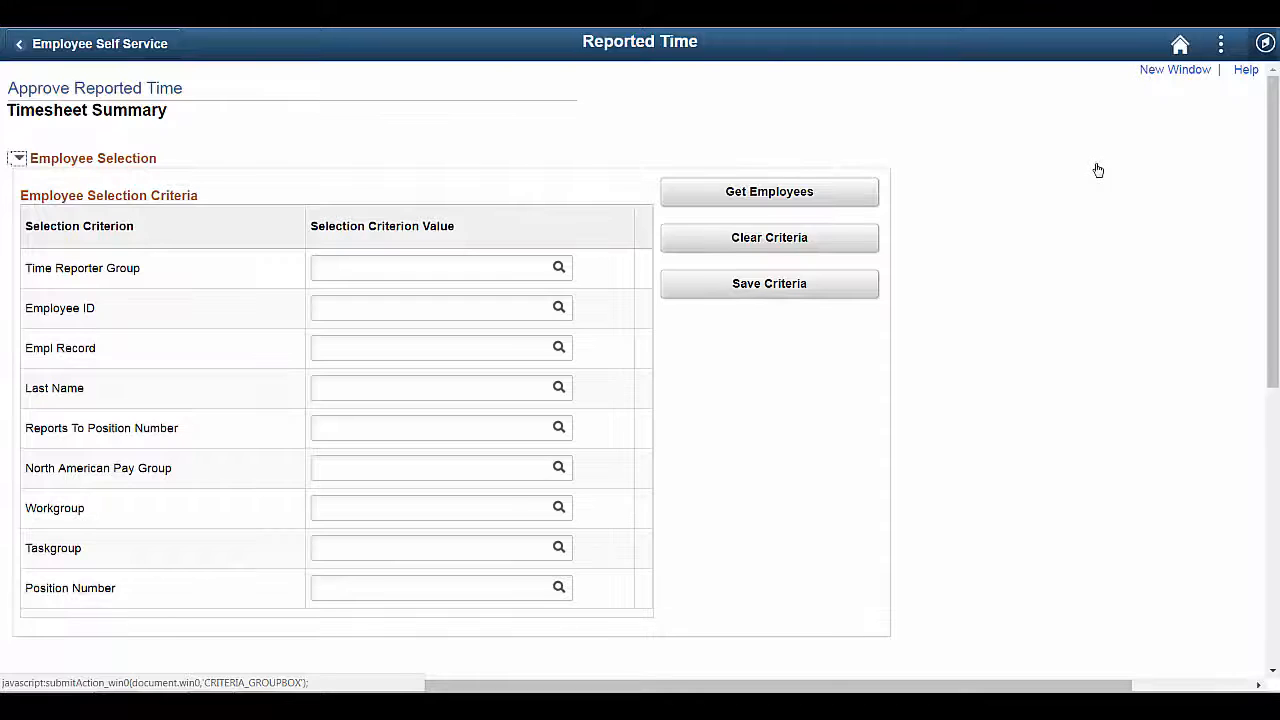
scroll(1044, 252, down, 2)
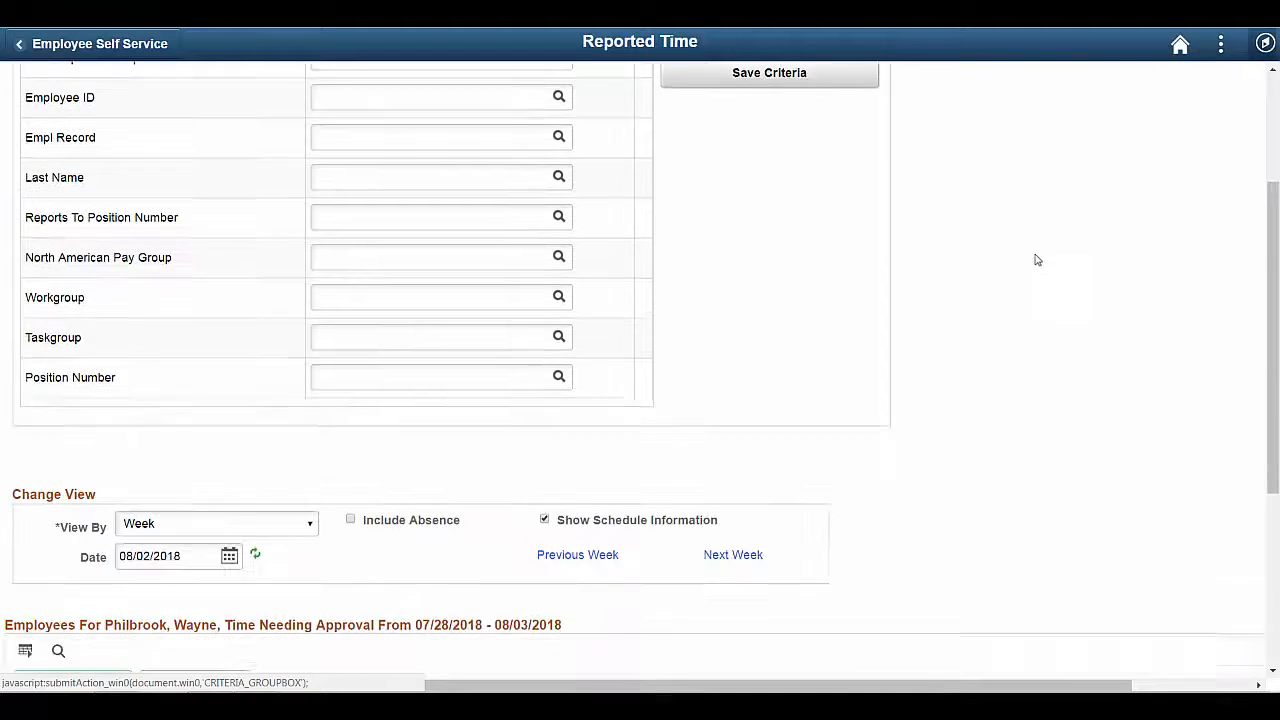
scroll(1035, 260, down, 1)
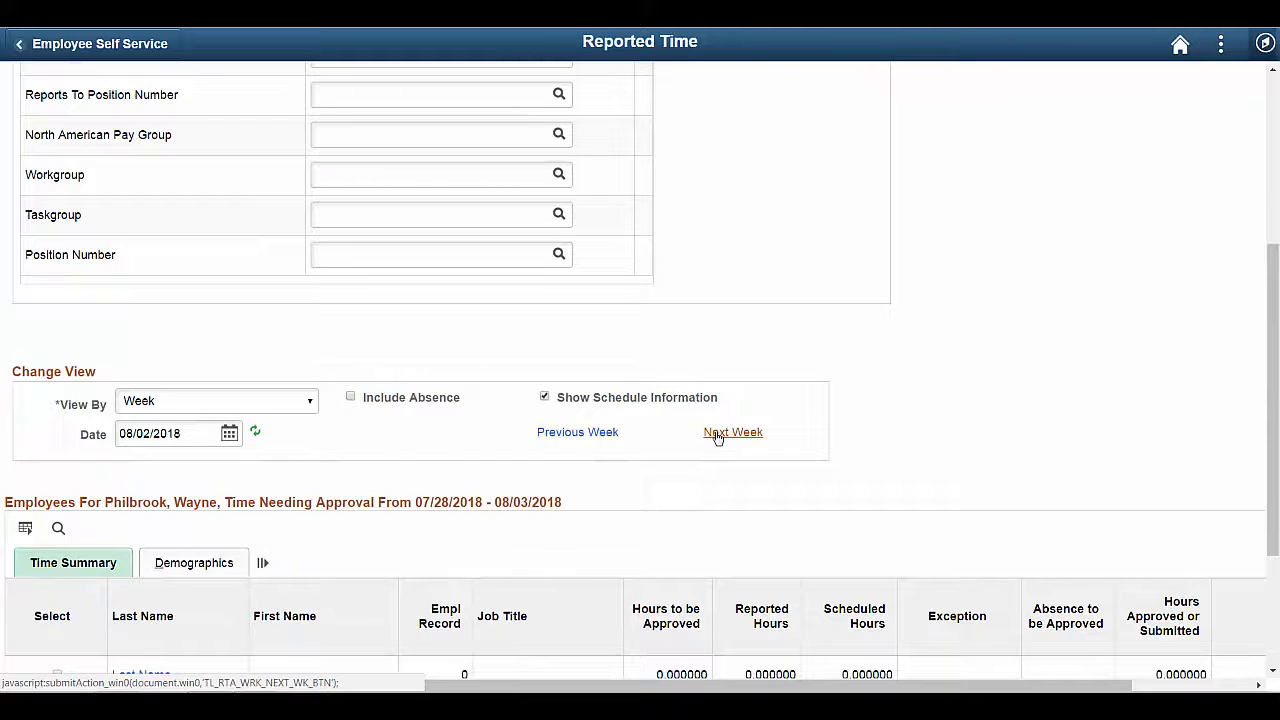
scroll(717, 438, down, 1)
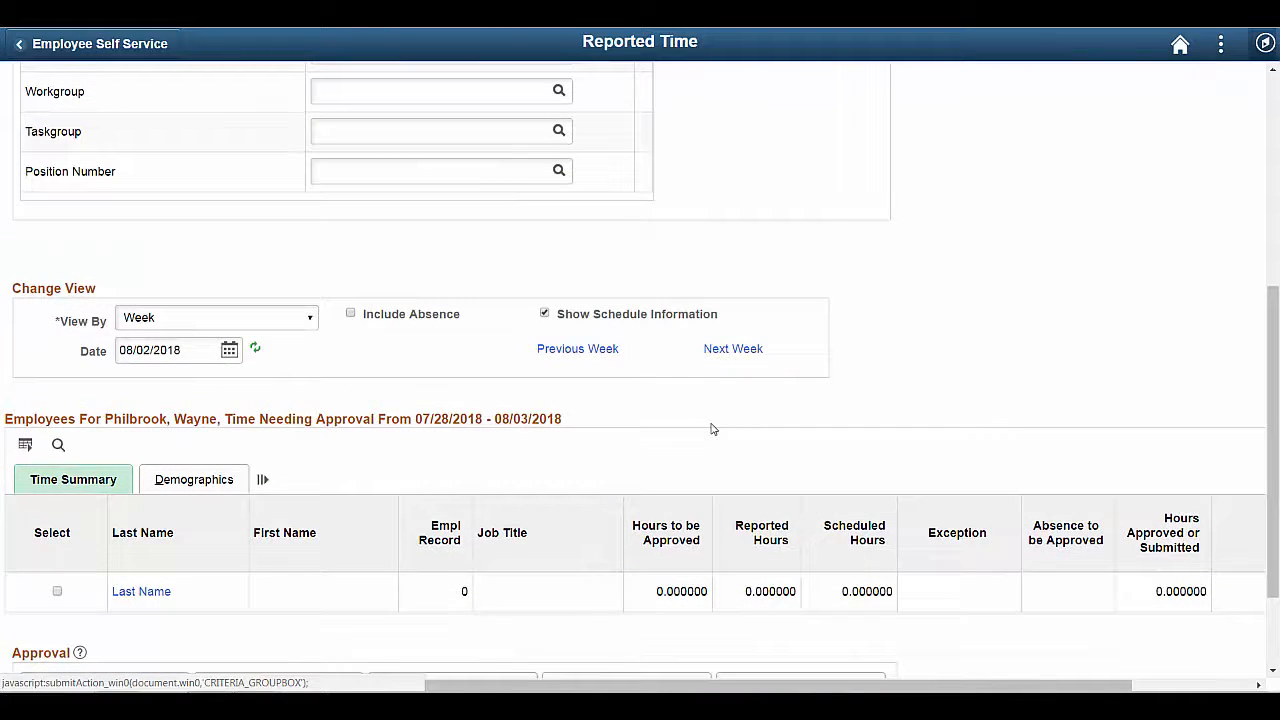
scroll(712, 428, up, 4)
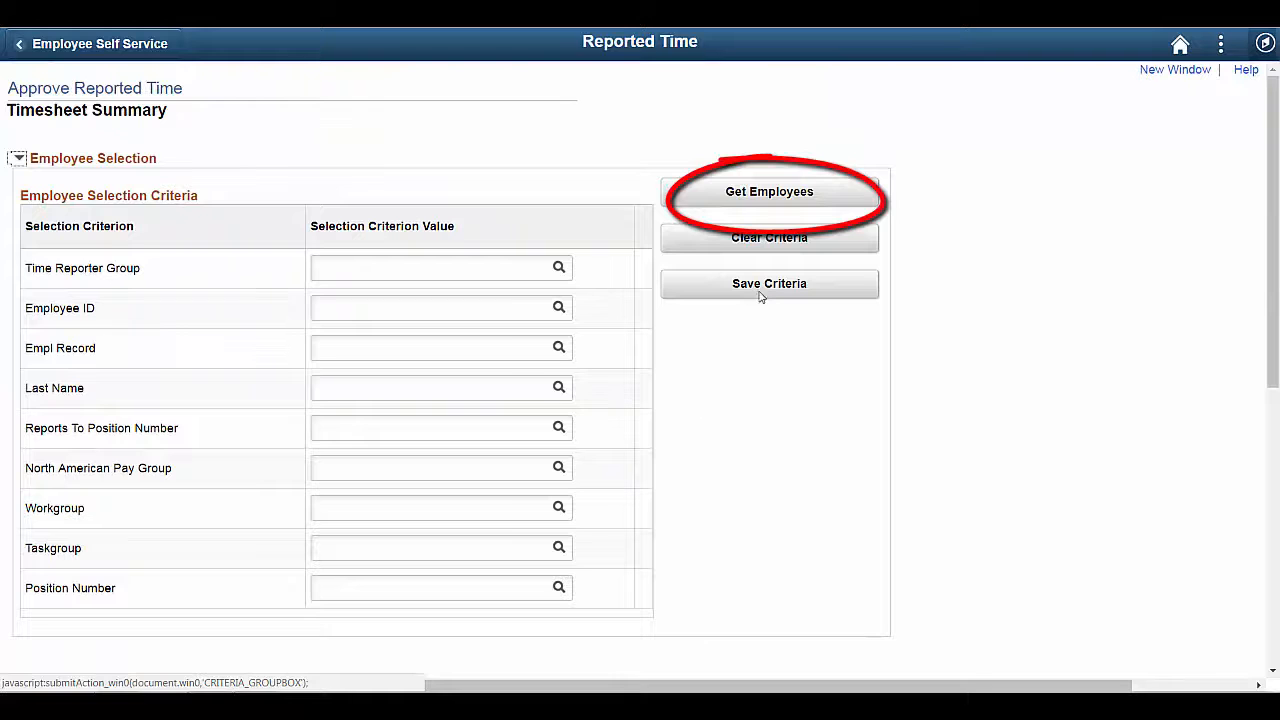
List the employees needing approval and open the Library Asst II's timesheet
click(745, 191)
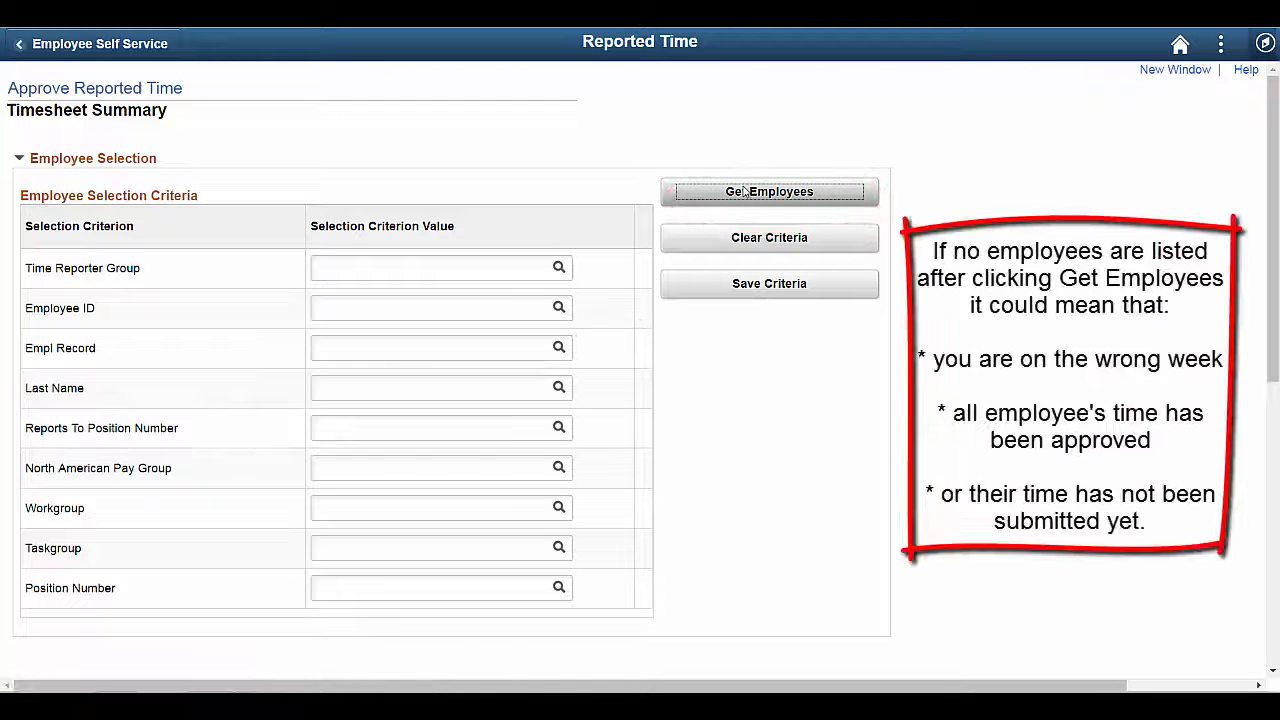
scroll(745, 195, down, 5)
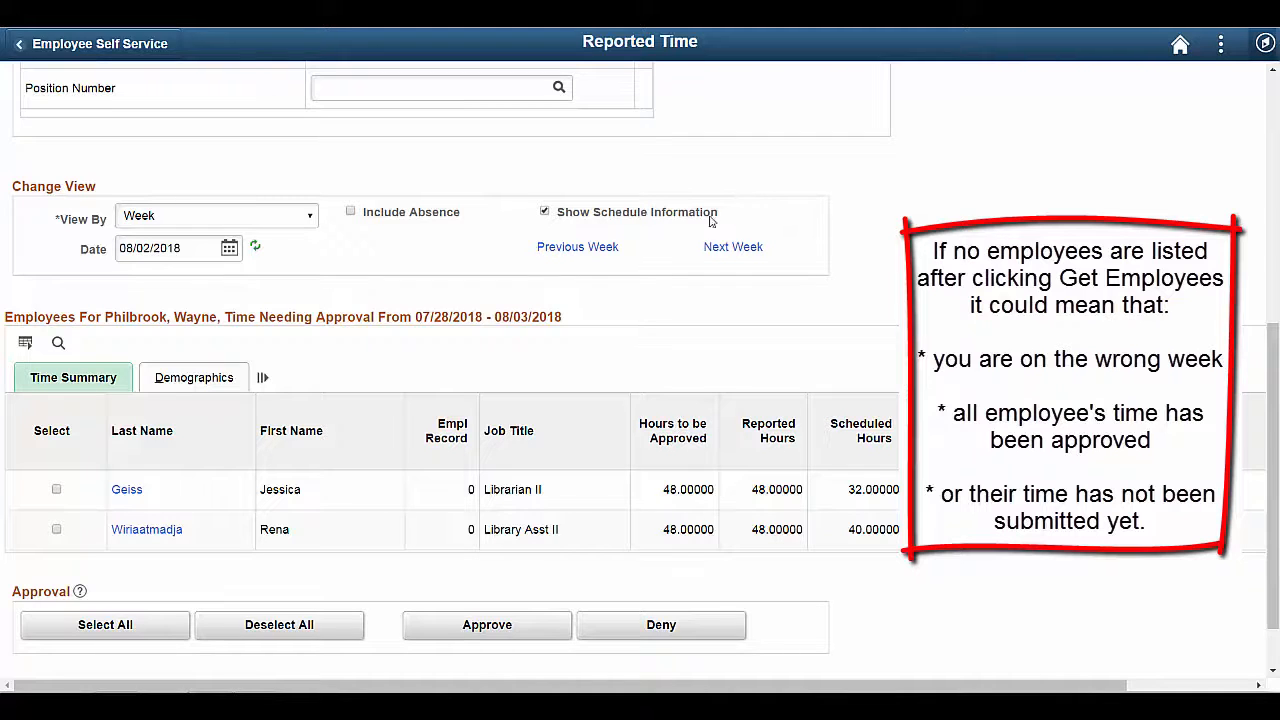
click(136, 533)
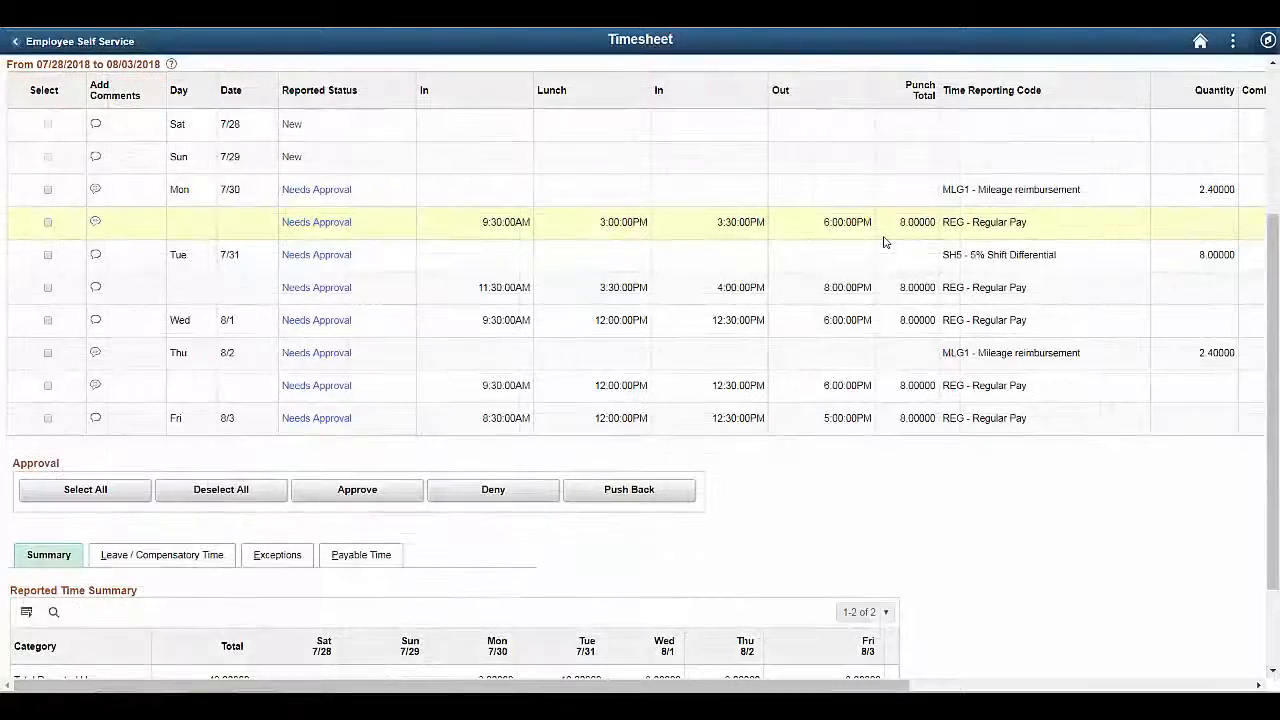
Review the 7/28–8/3 timesheet, select all Needs Approval days, and choose Approve
scroll(884, 242, down, 2)
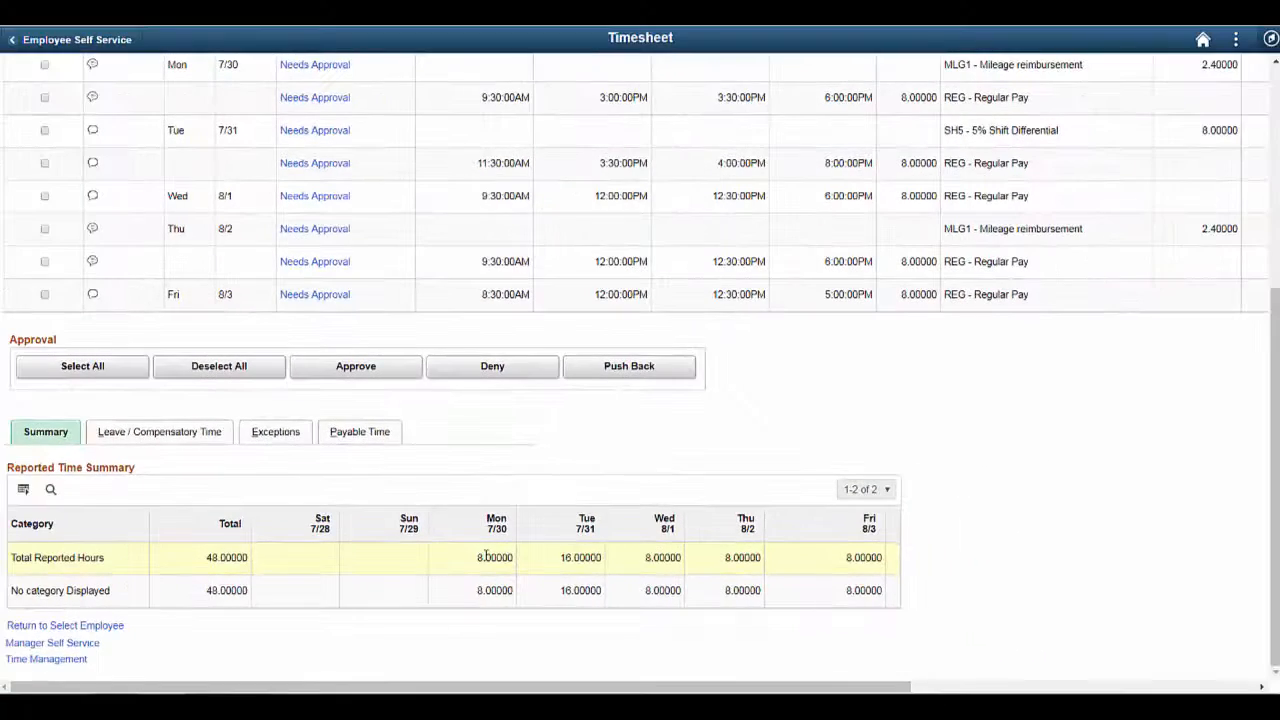
scroll(487, 557, up, 4)
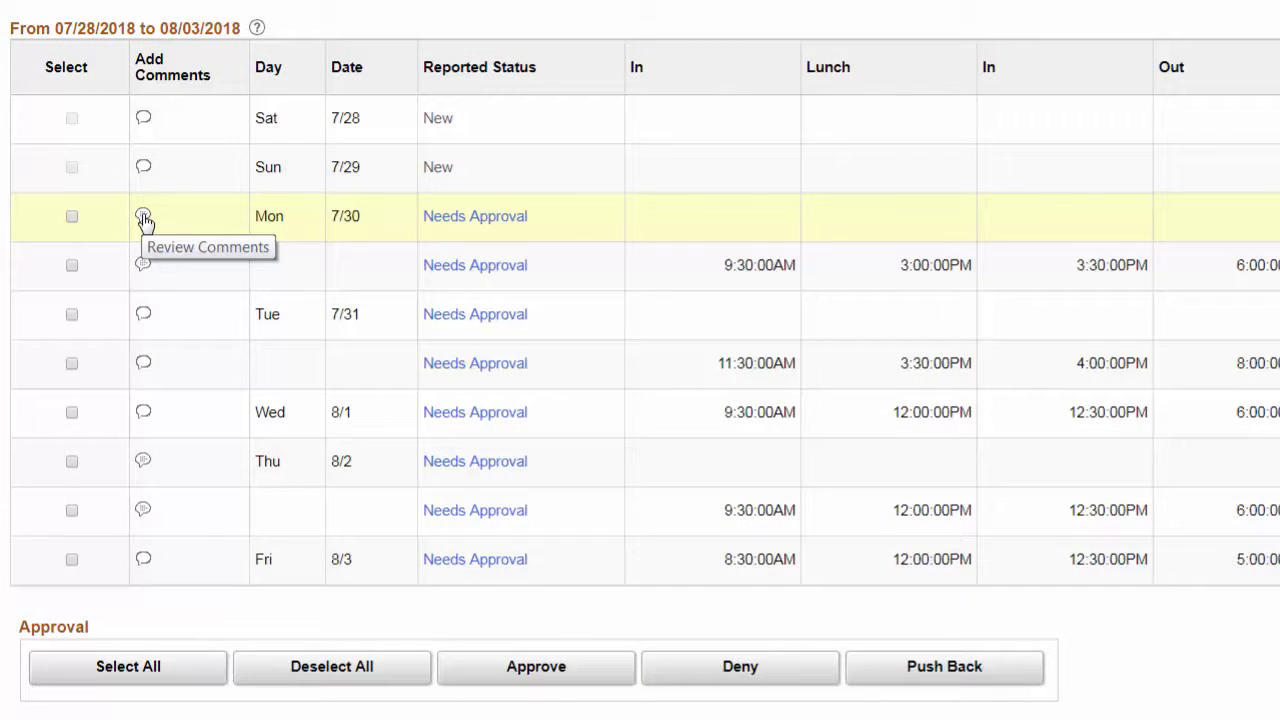
click(147, 670)
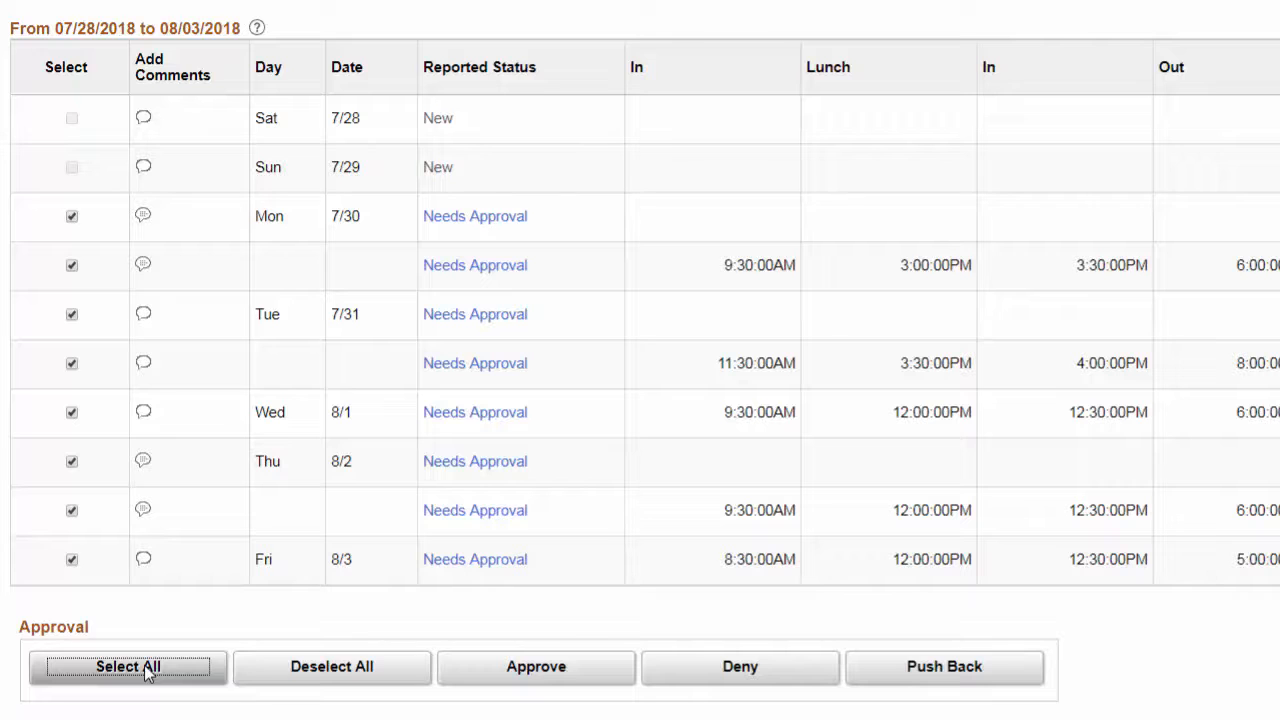
click(567, 688)
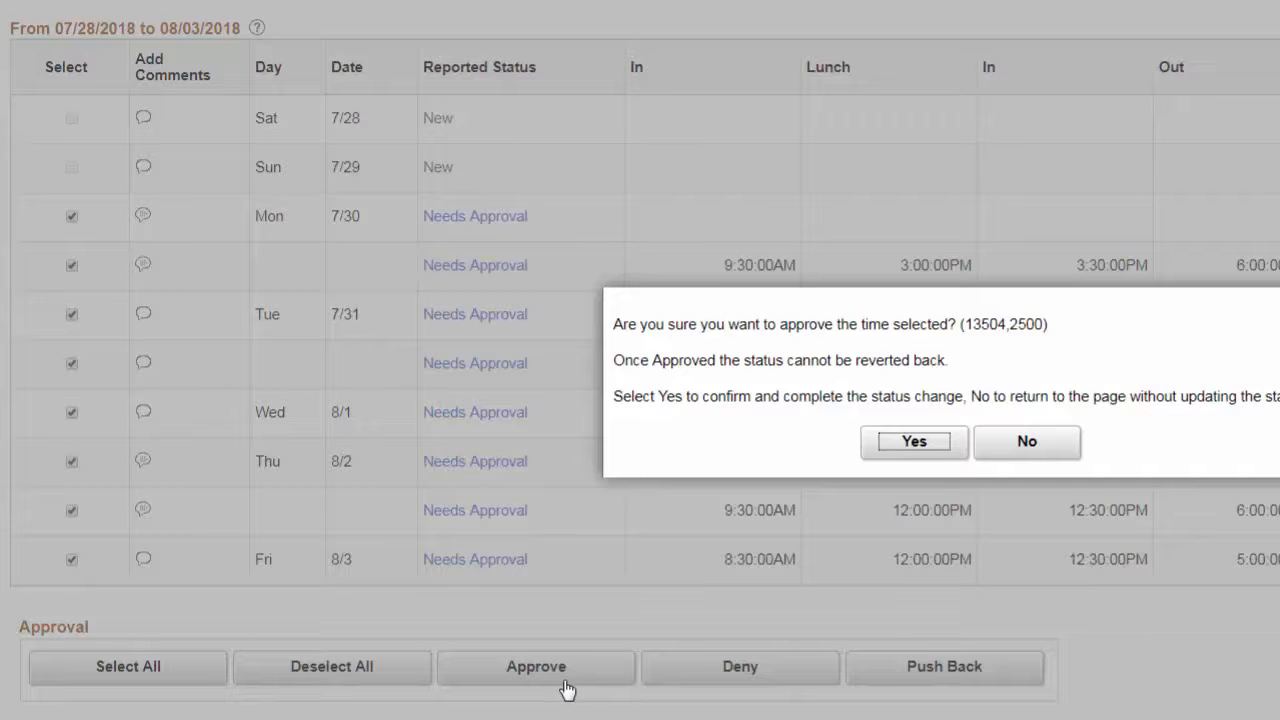
Confirm the approval so 7/30–8/3 all read Approved, totalling 48 reported hours
click(893, 448)
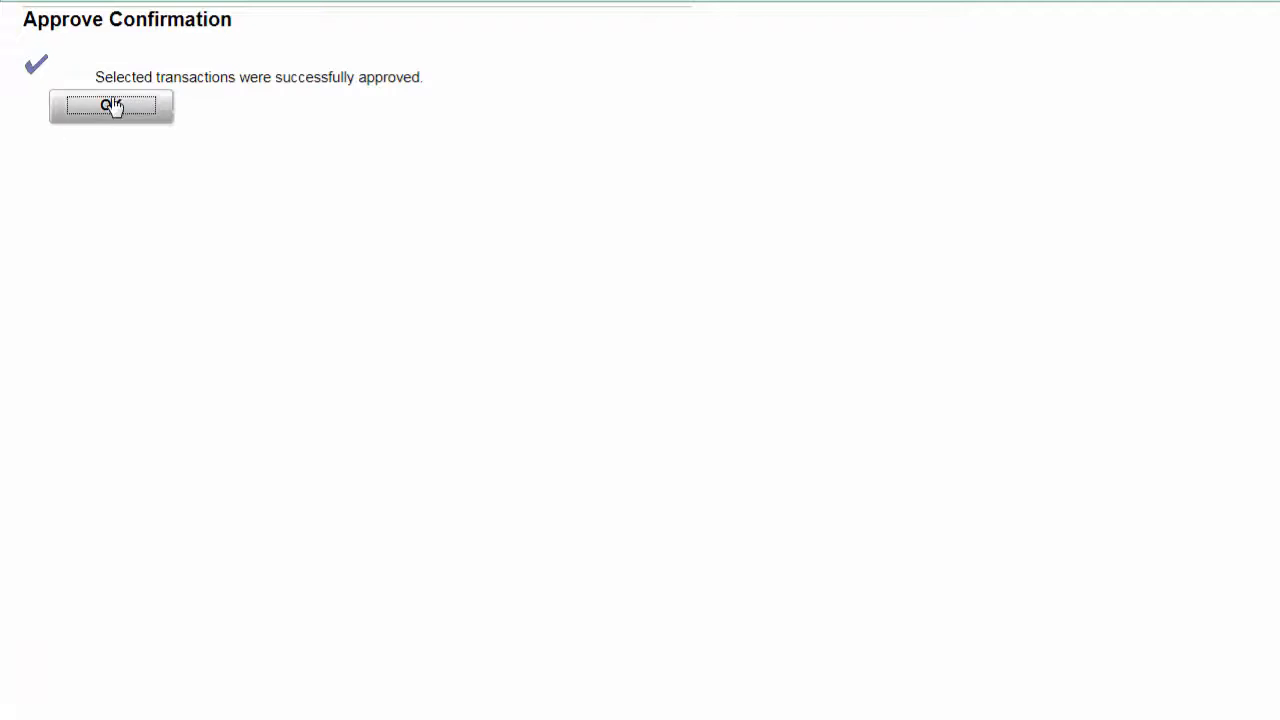
click(111, 106)
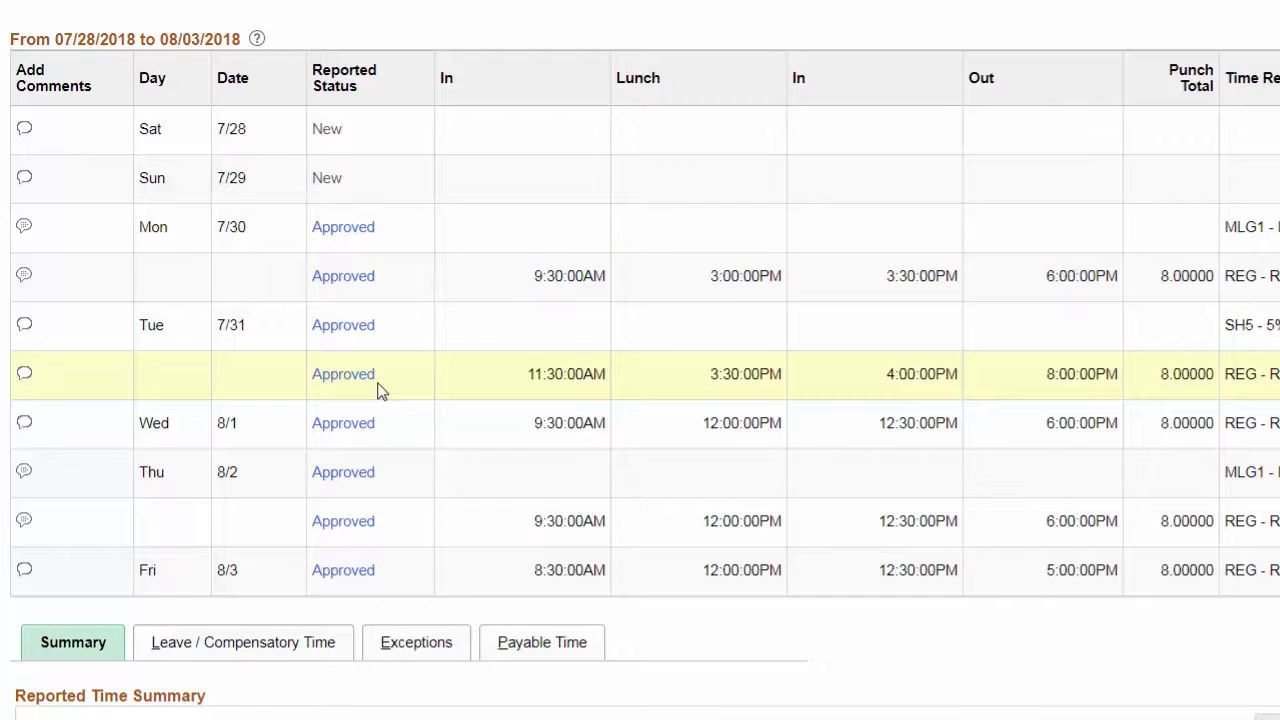
scroll(380, 391, down, 3)
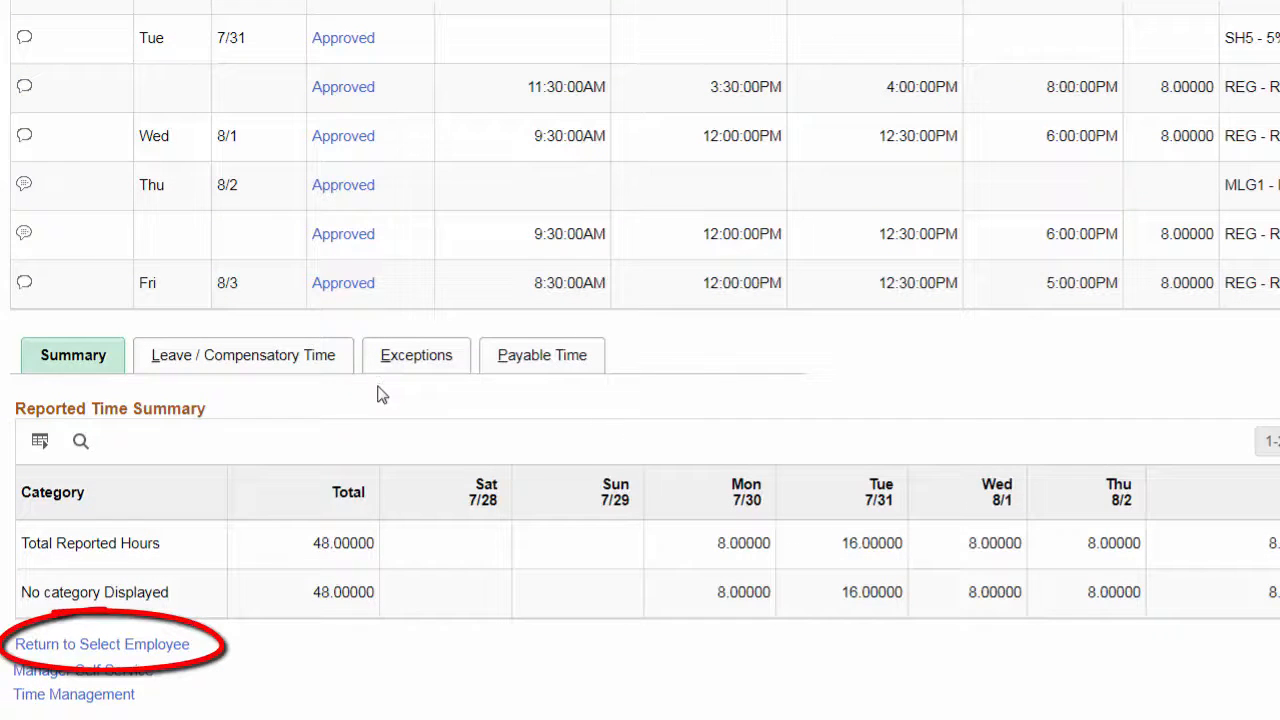
Return to employee selection and open the Library Asst II's 08/04–08/10/2018 timesheet
click(110, 650)
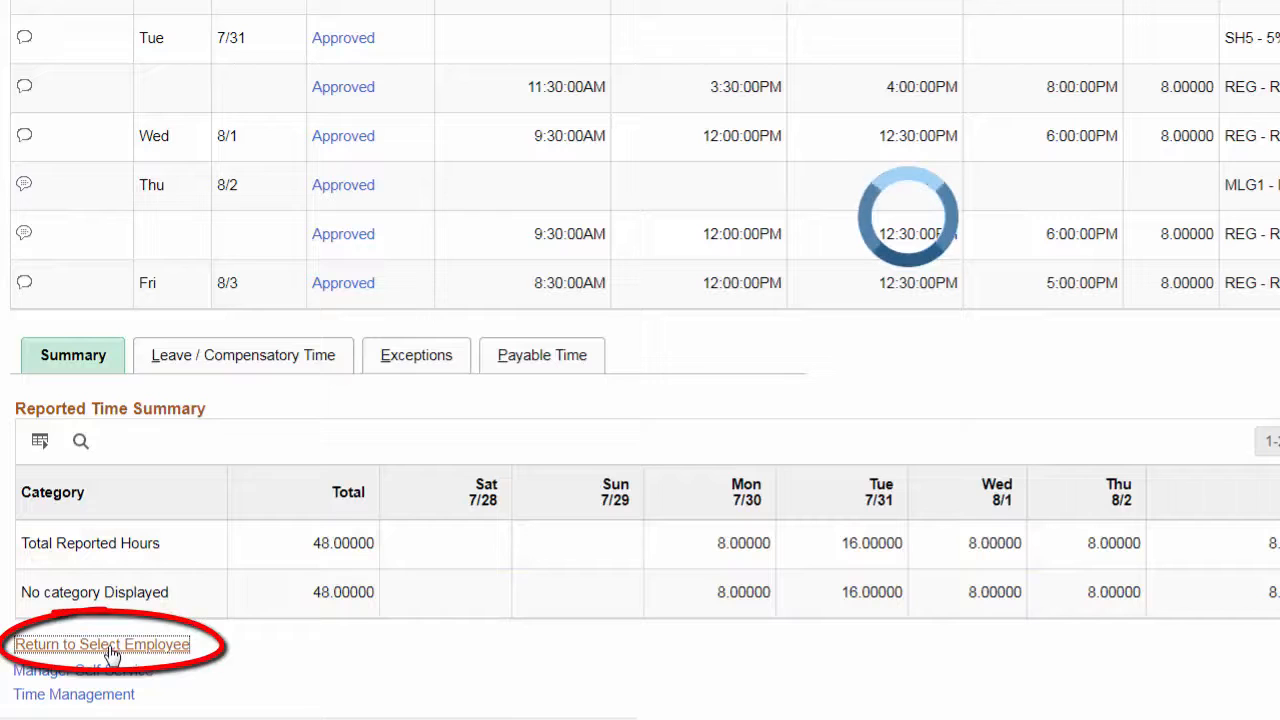
scroll(71, 633, down, 3)
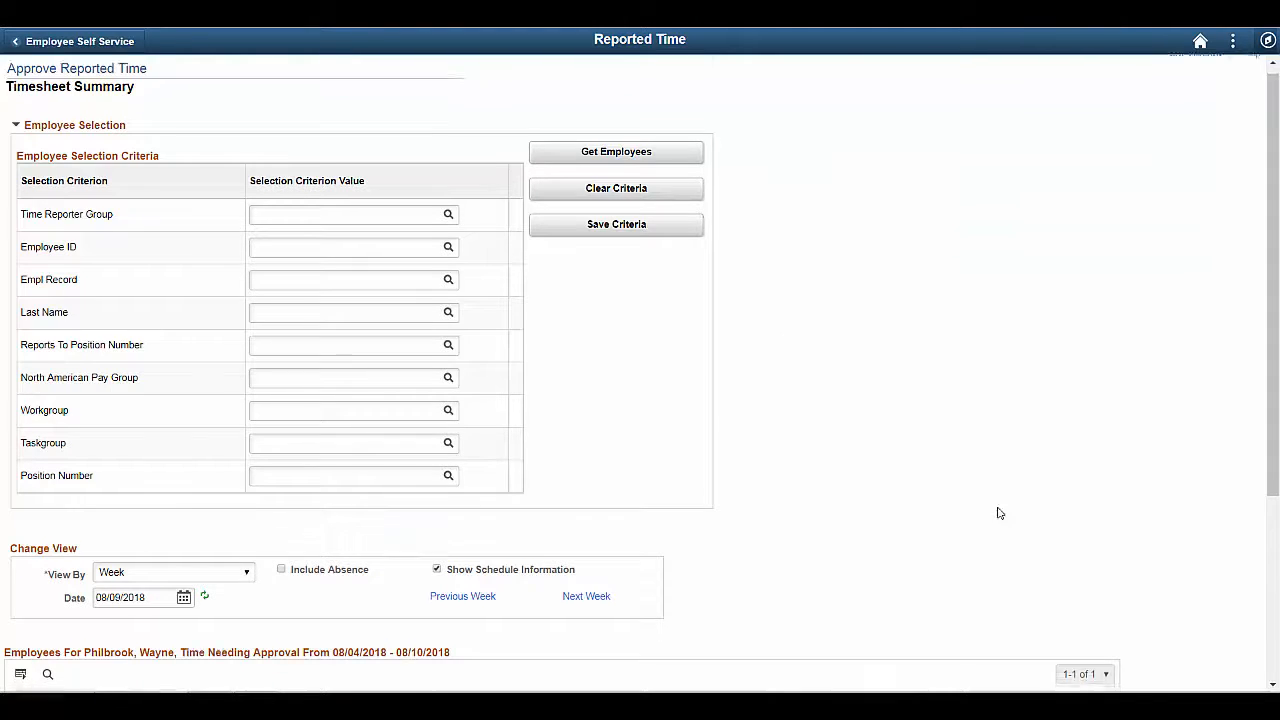
scroll(997, 511, down, 3)
click(130, 522)
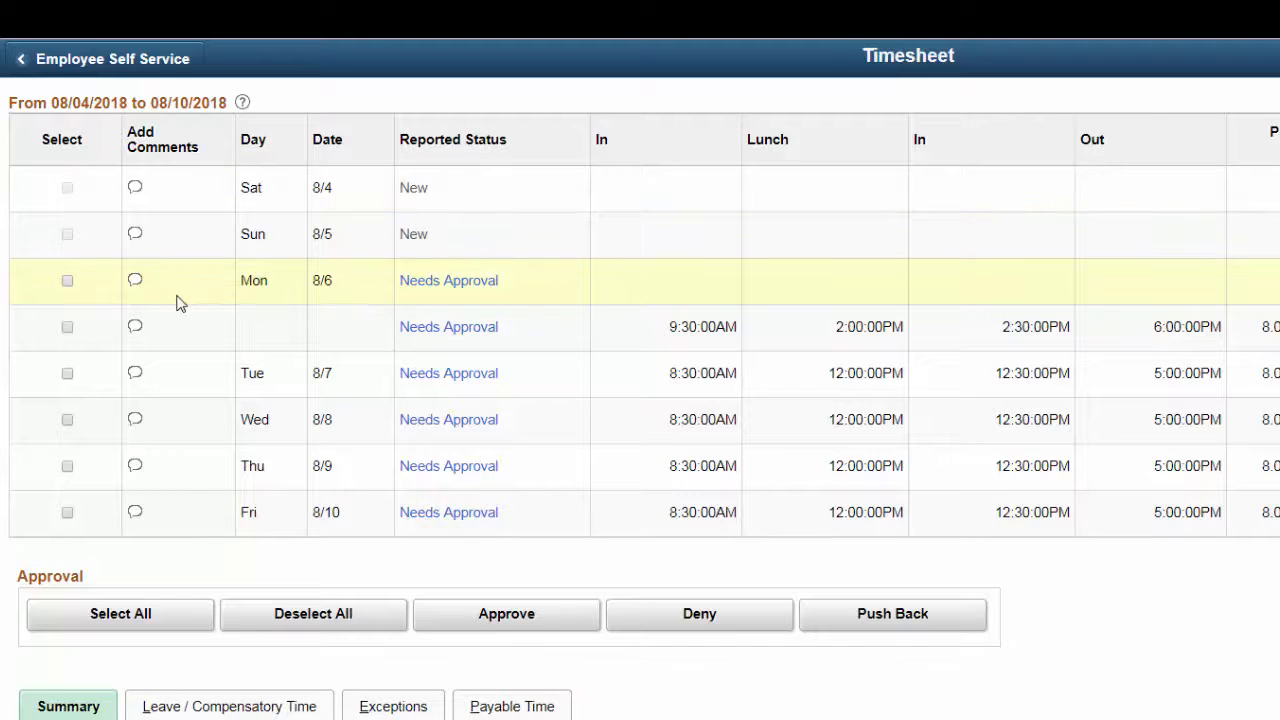
Comment on 8/6 that shift pay needs 50% after 3 PM, then select Monday 8/6
click(133, 283)
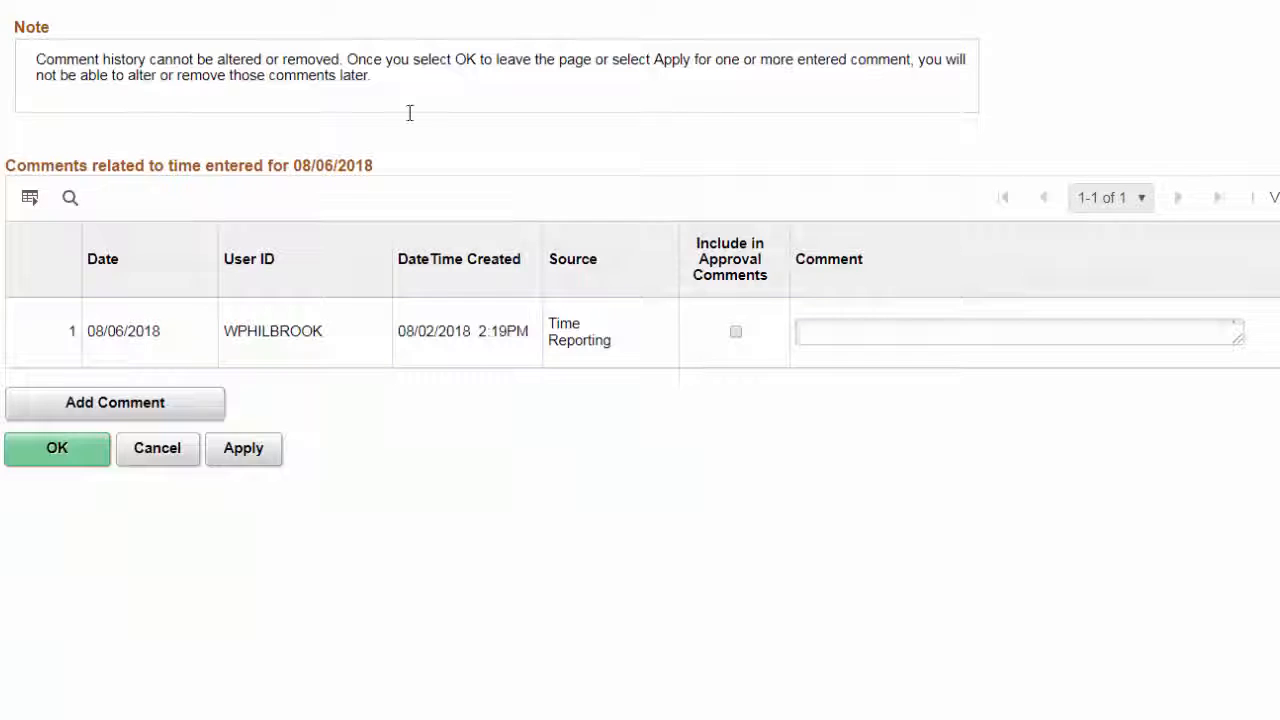
click(849, 340)
text(To qualify for s)
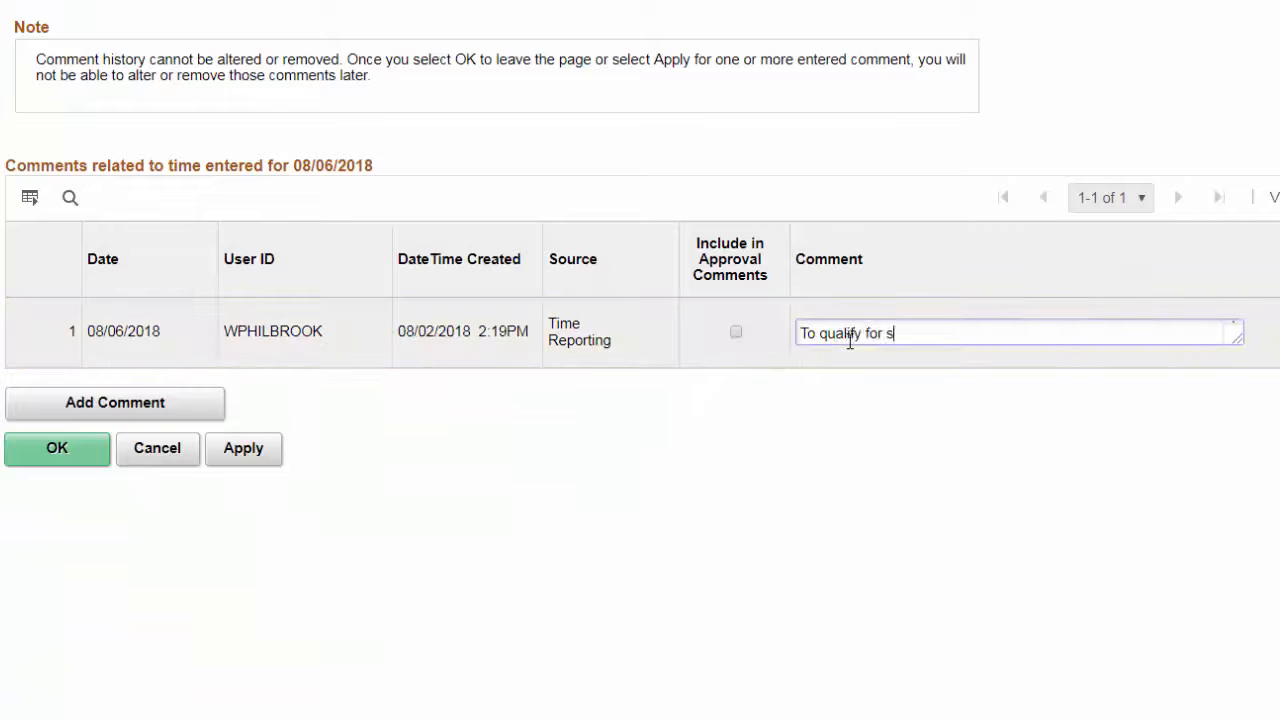
text(hift pay 50% or more of a shift must)
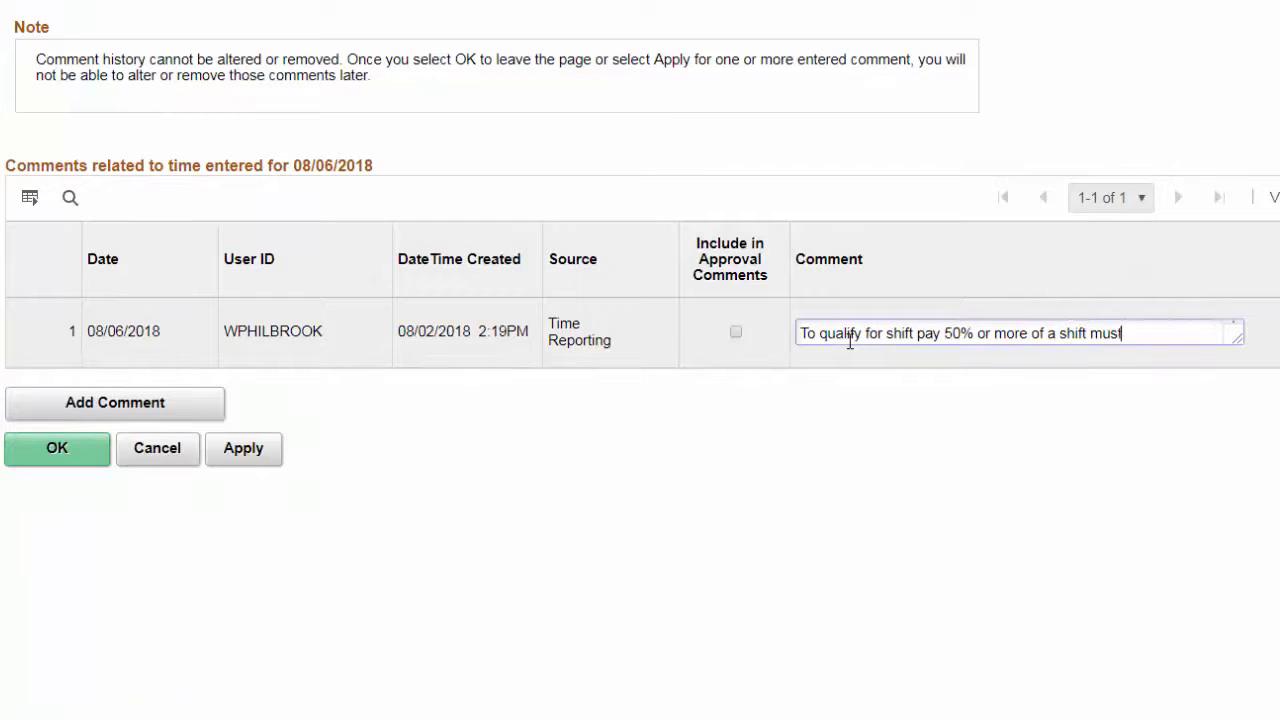
text( be after 3PM. This shift)
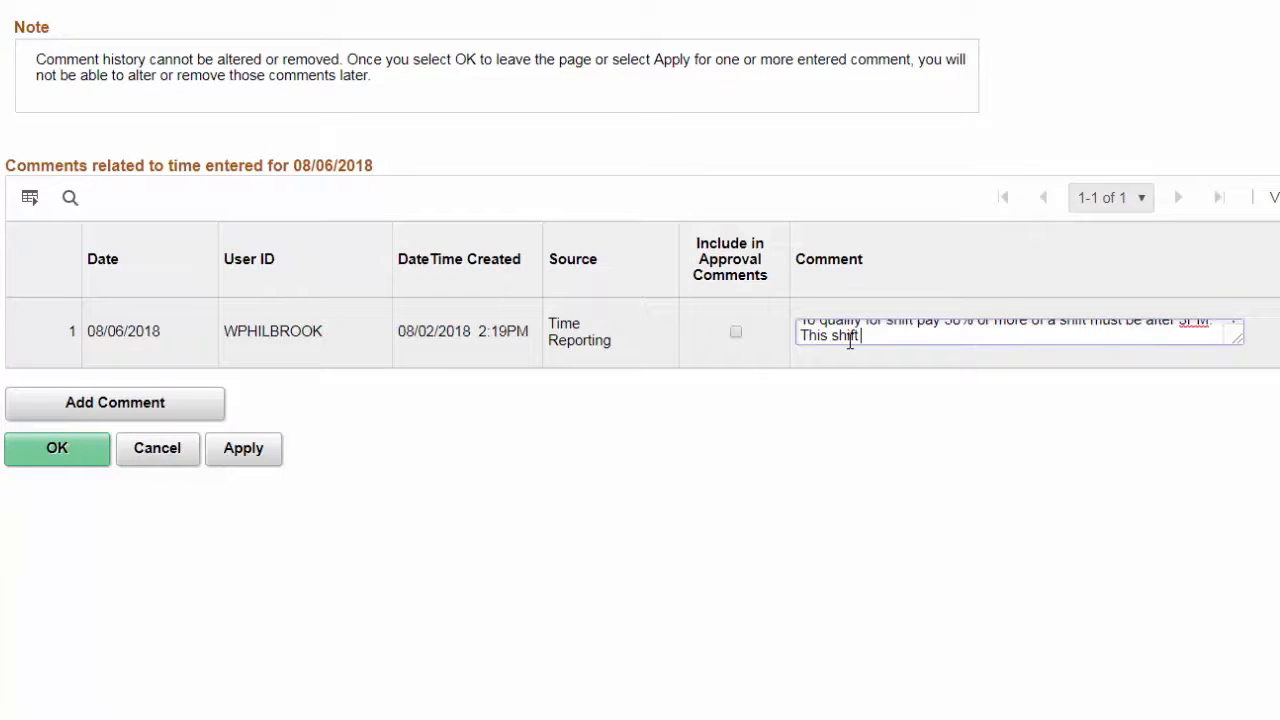
text( has 3 hours out of 8 after 3PM)
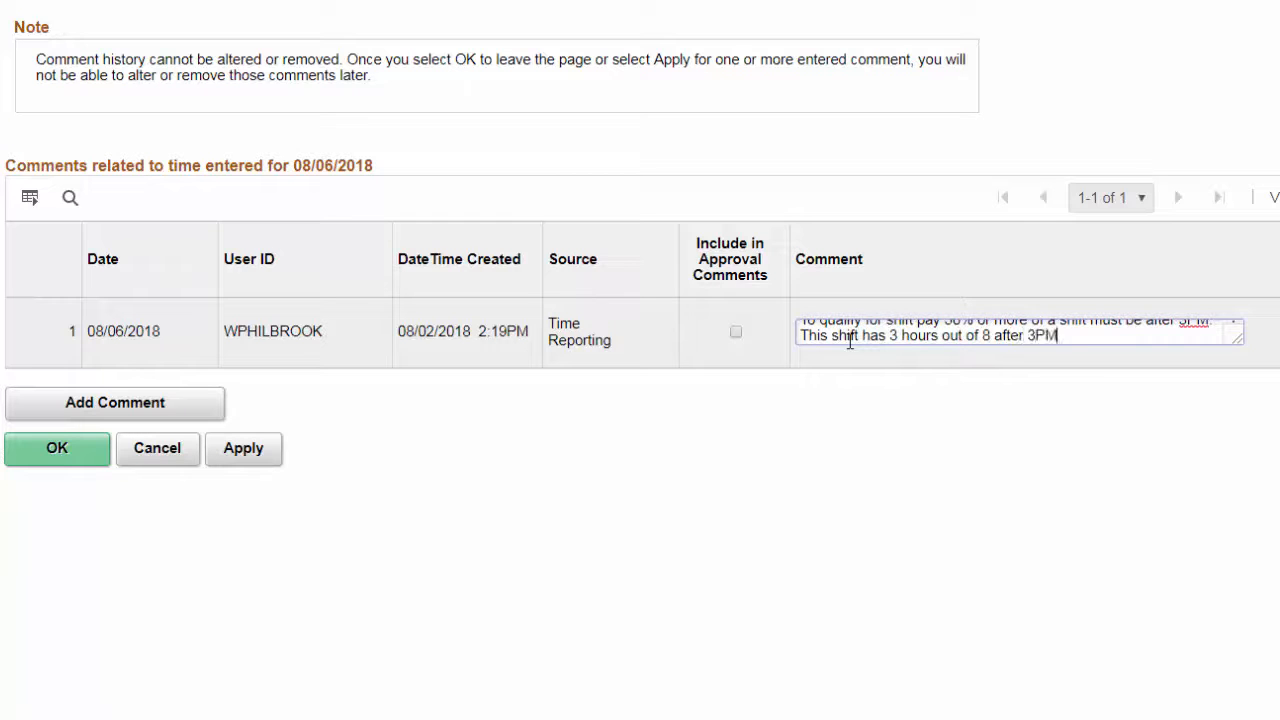
key(BackSpace)
key(BackSpace)
key(BackSpace)
text(3 PM.)
click(75, 458)
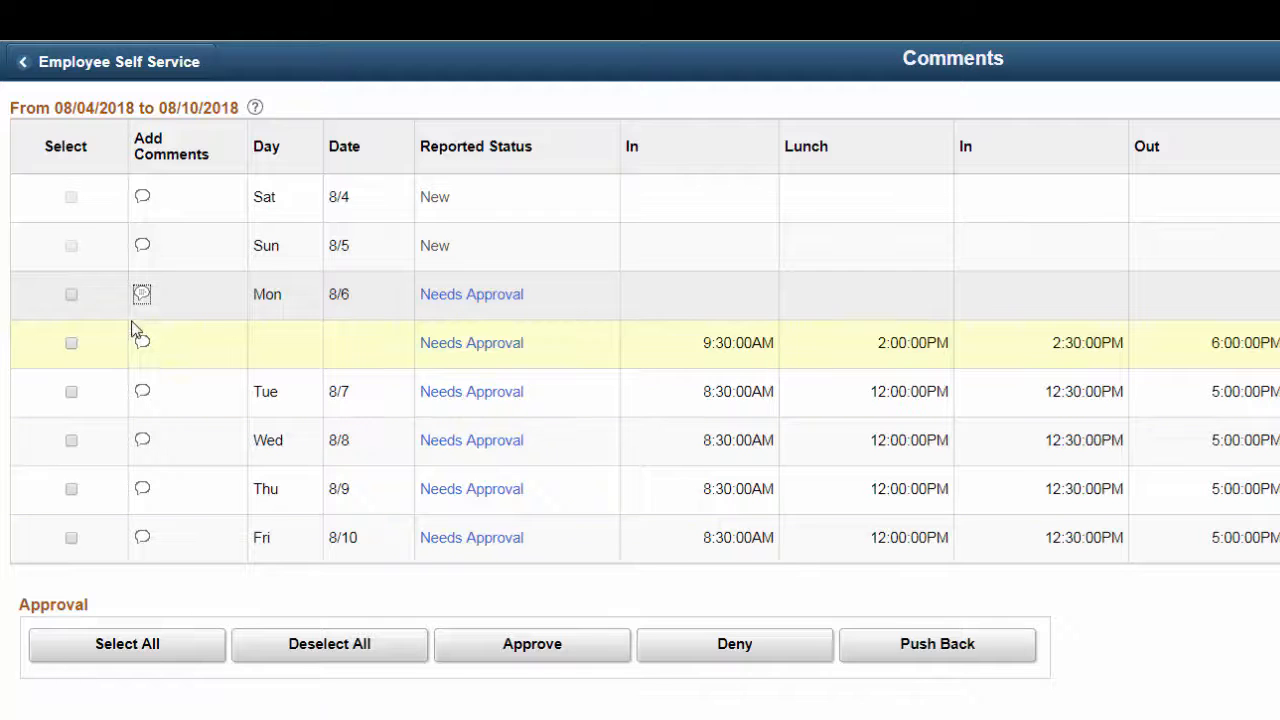
click(71, 296)
Deny Monday 8/6's selected time and confirm the denial
click(697, 650)
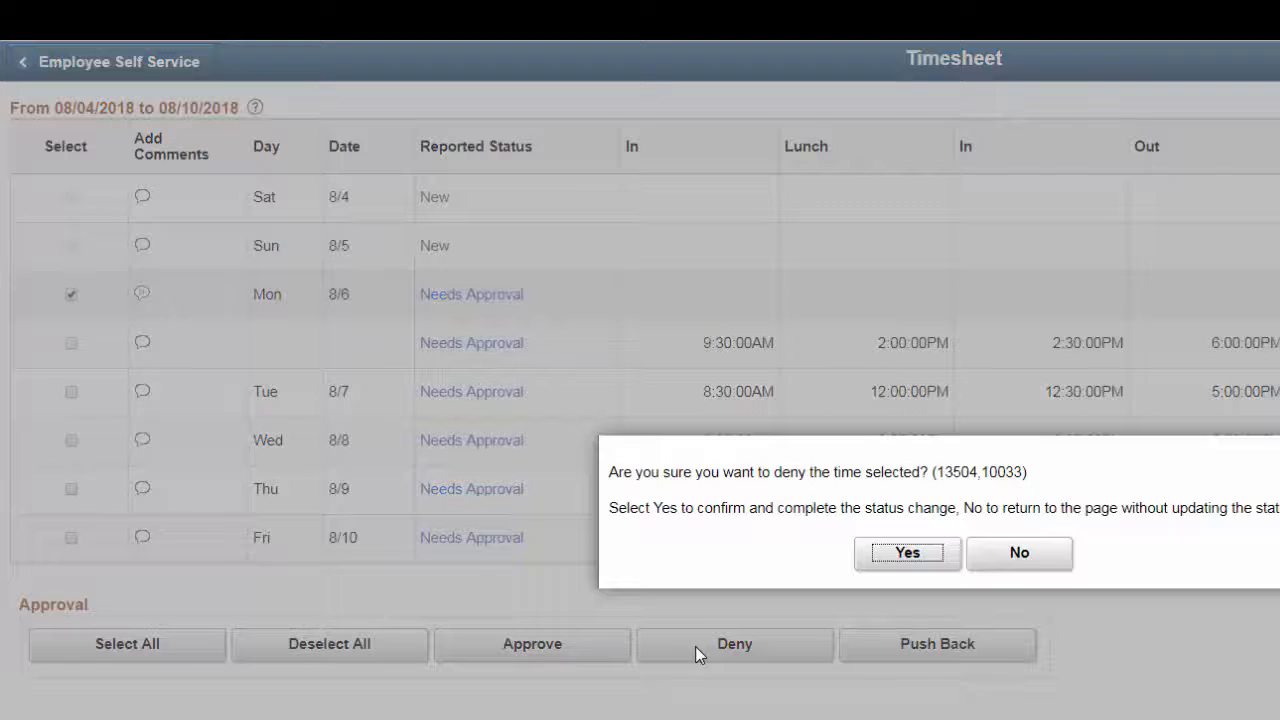
click(918, 556)
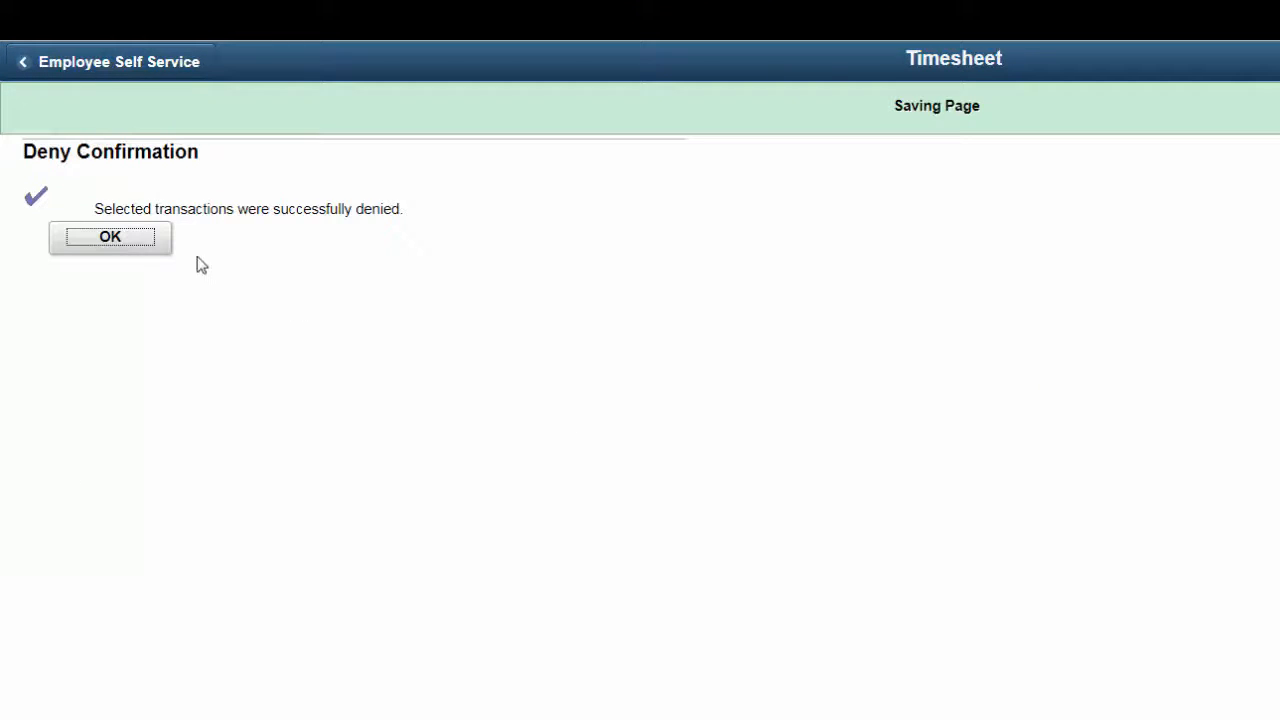
click(160, 244)
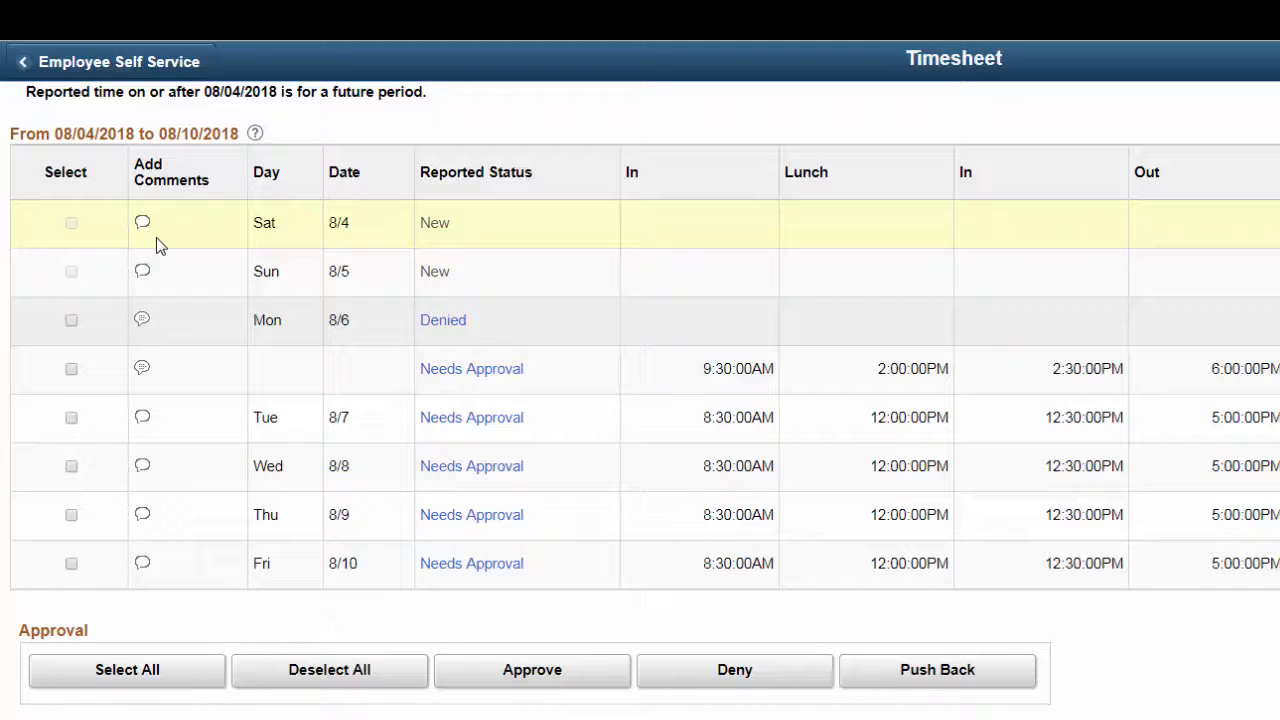
Select the second 8/6 entry and 8/7 through 8/10, then approve and confirm them
click(72, 371)
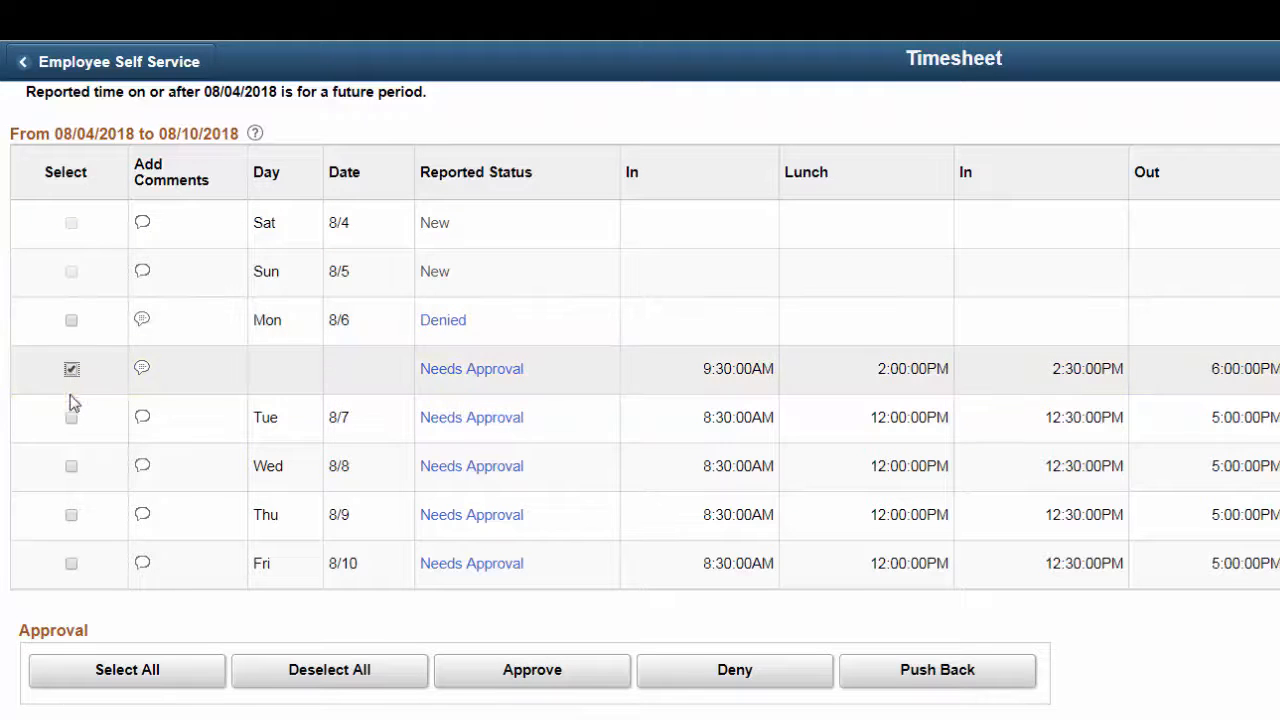
click(71, 419)
click(72, 467)
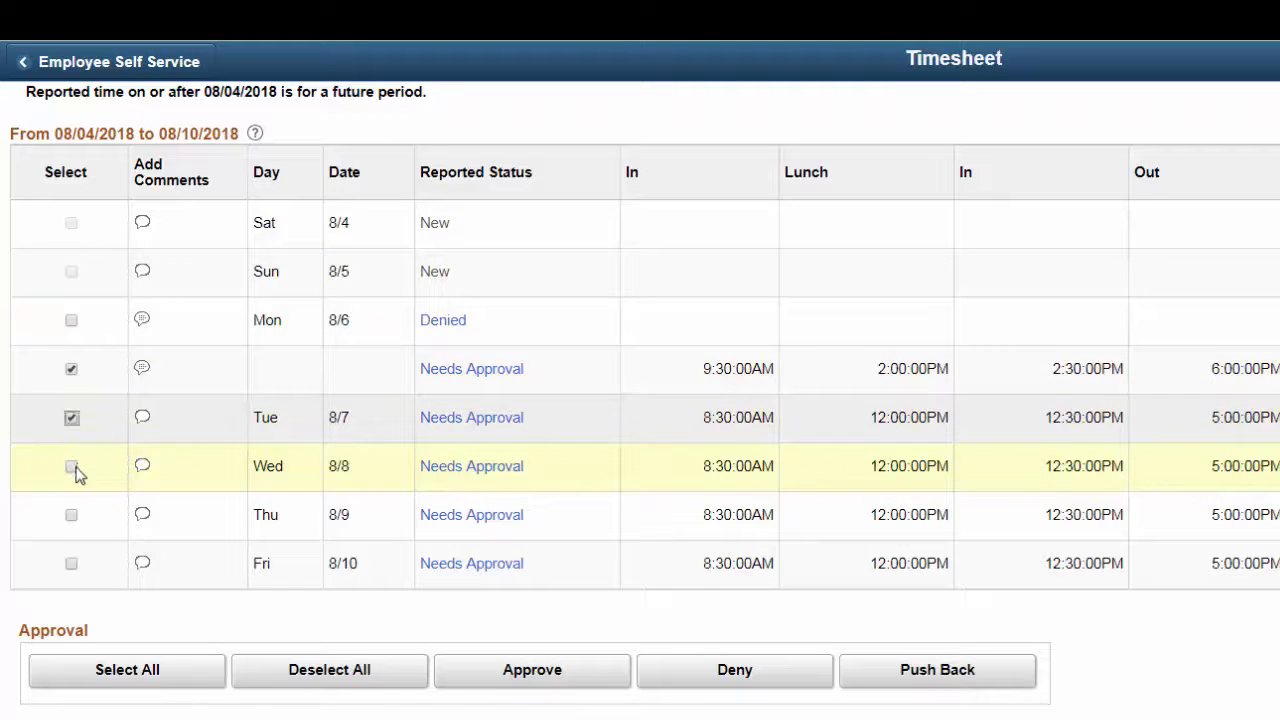
click(72, 516)
click(71, 564)
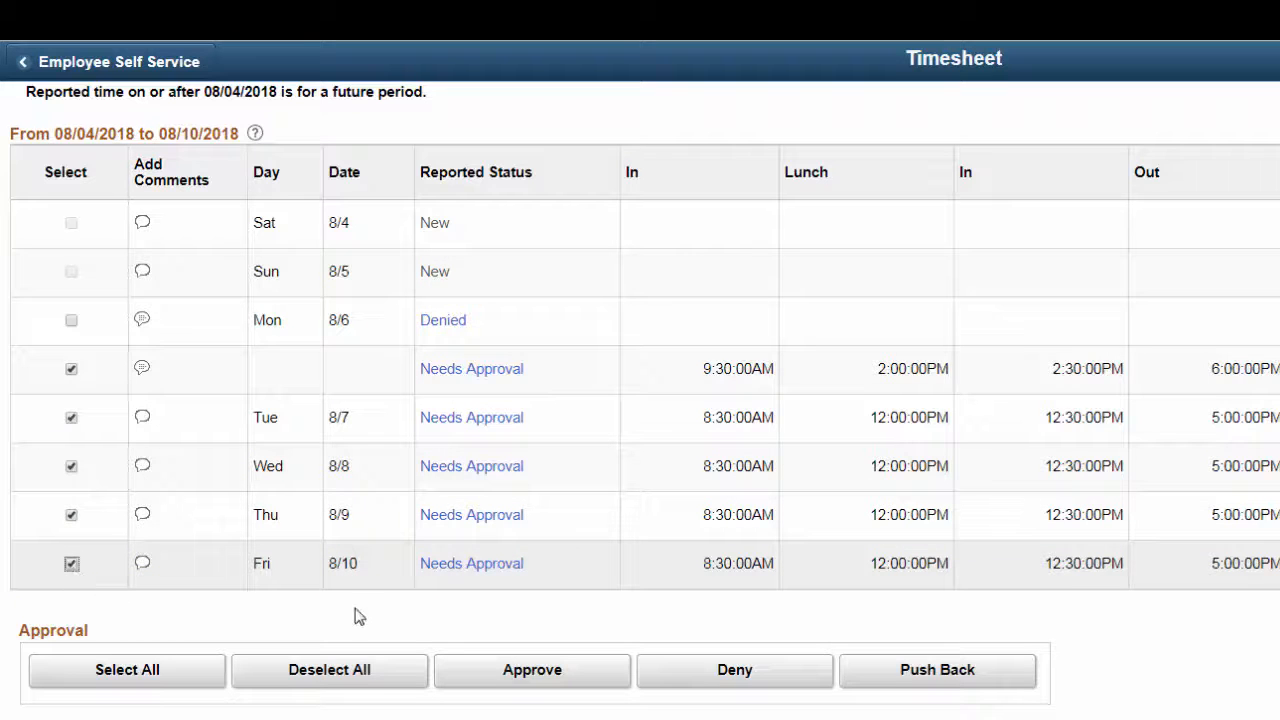
click(516, 679)
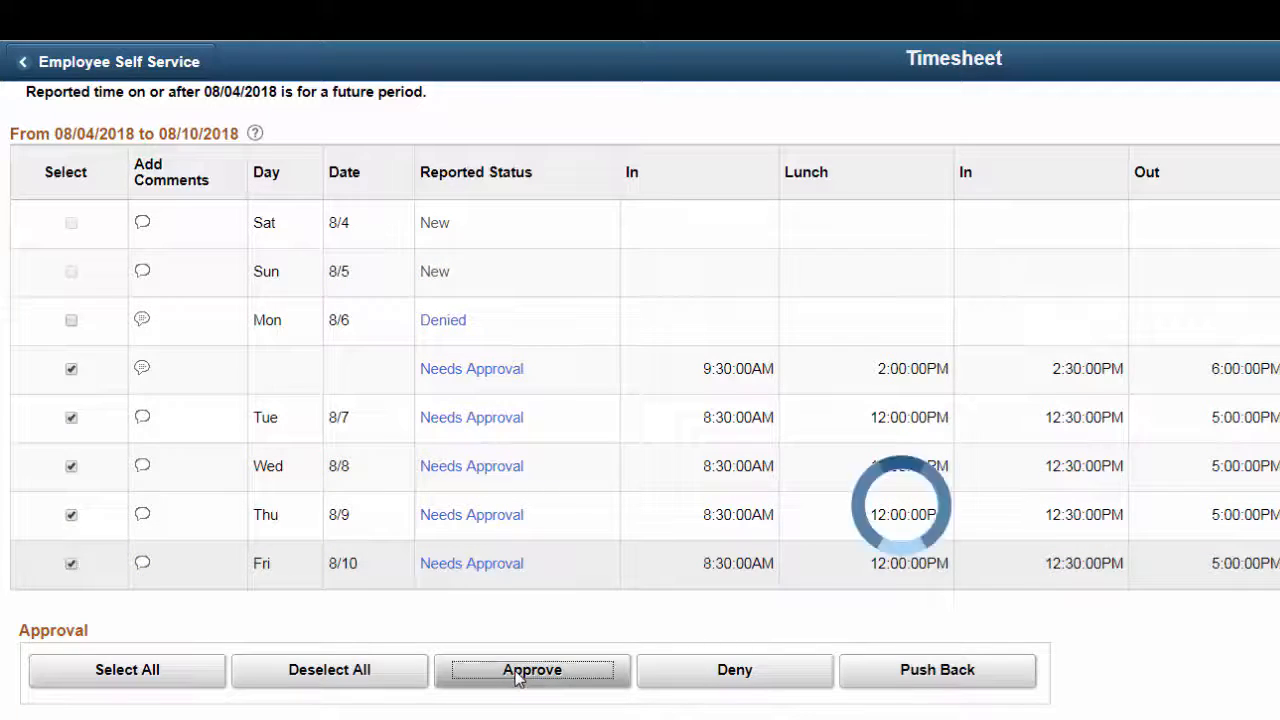
click(897, 569)
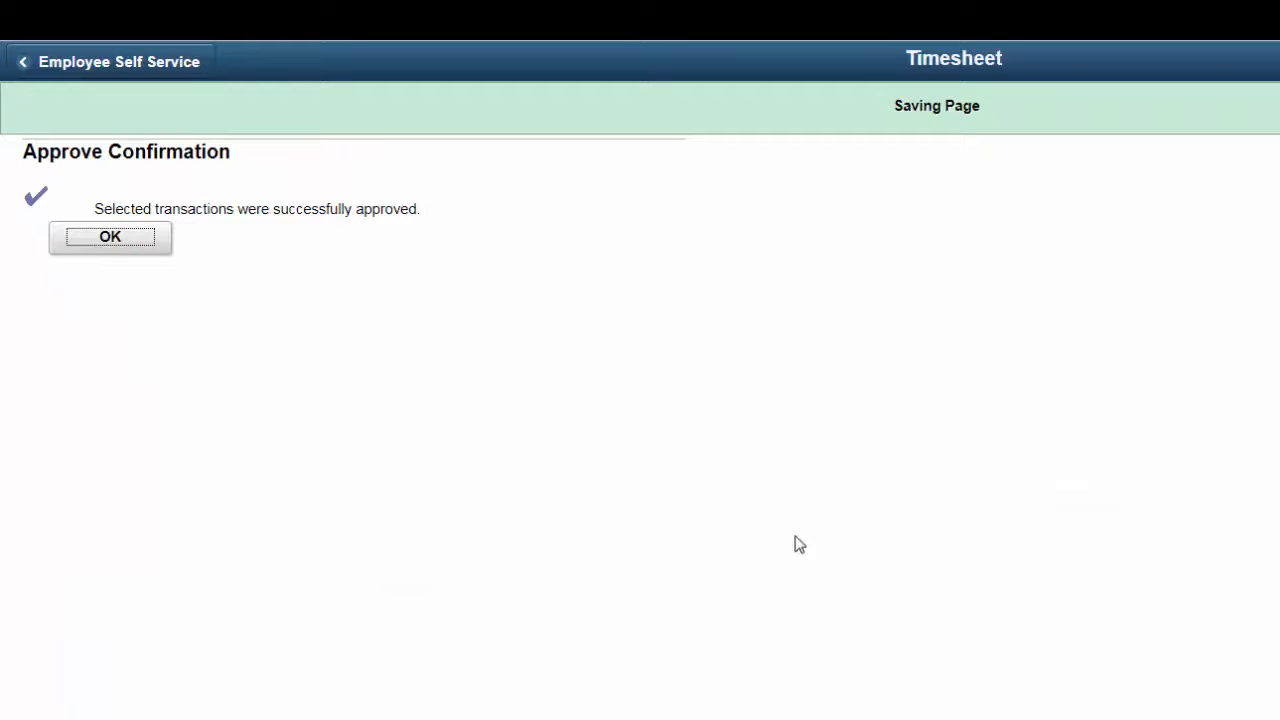
click(92, 239)
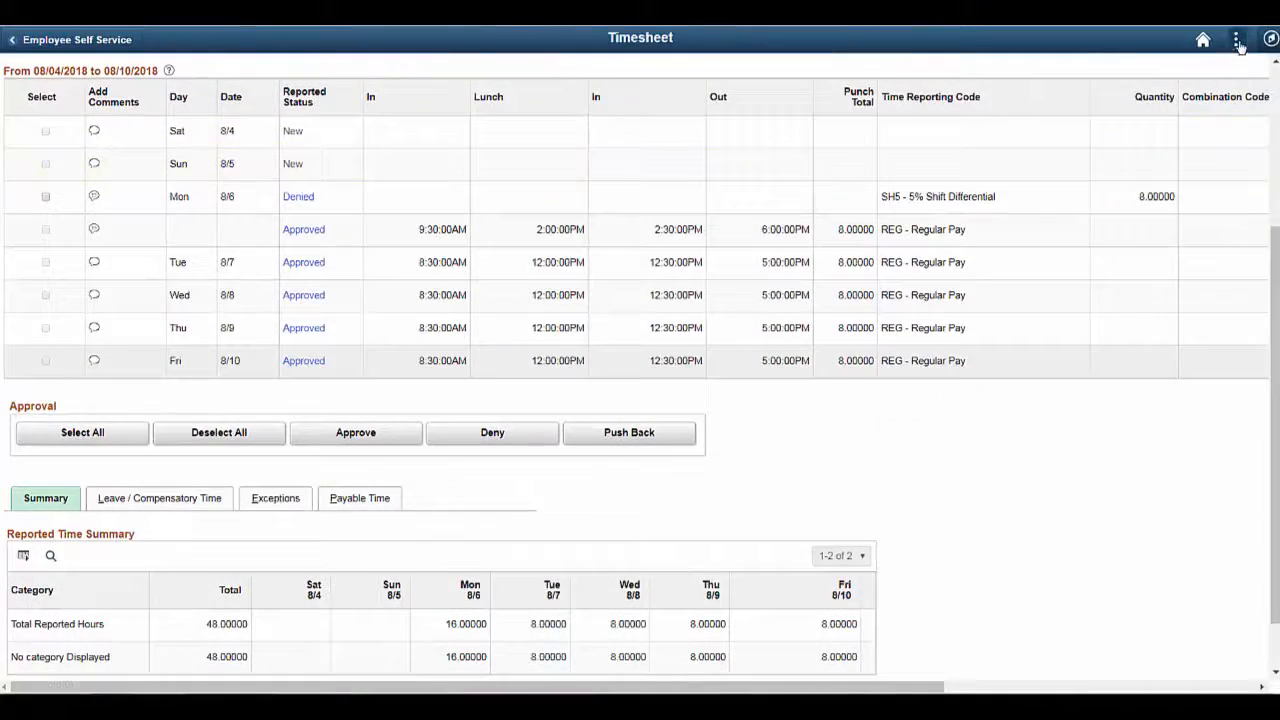
Sign out, sign in with the employee's username and password, and open Timesheet from Recent Places
click(1237, 40)
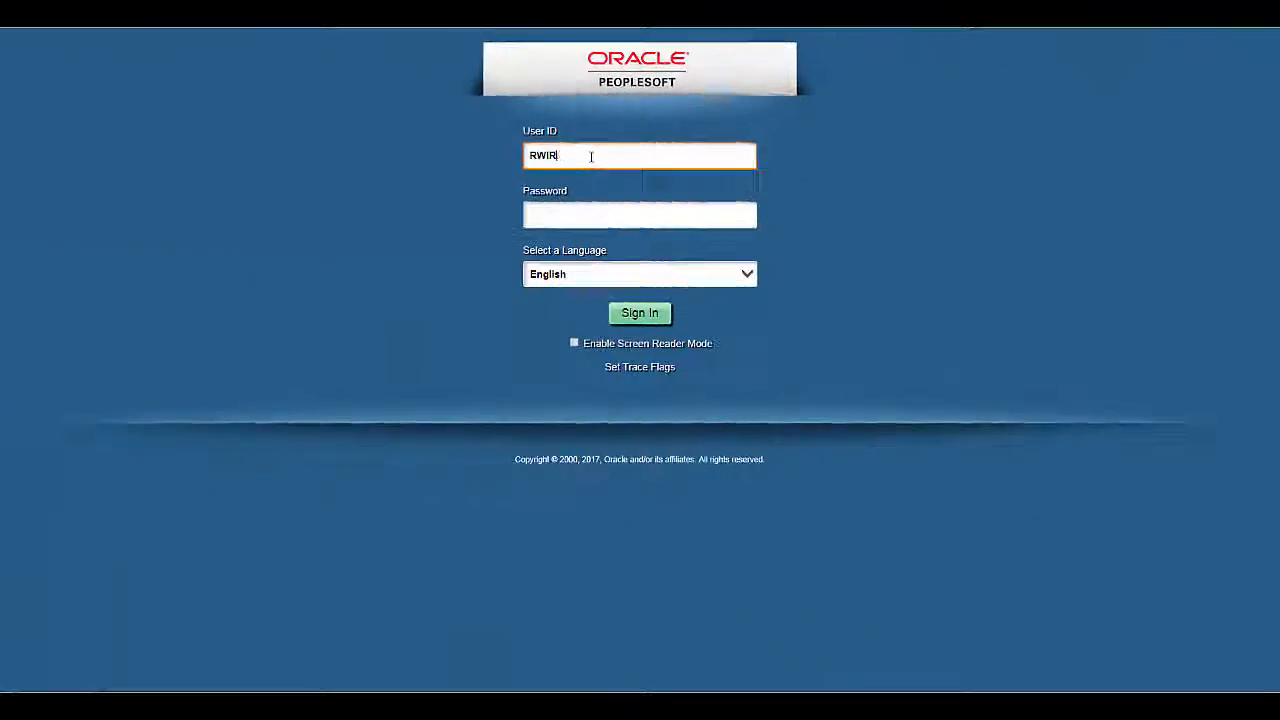
text(I)
key(Tab)
text(•••••••••)
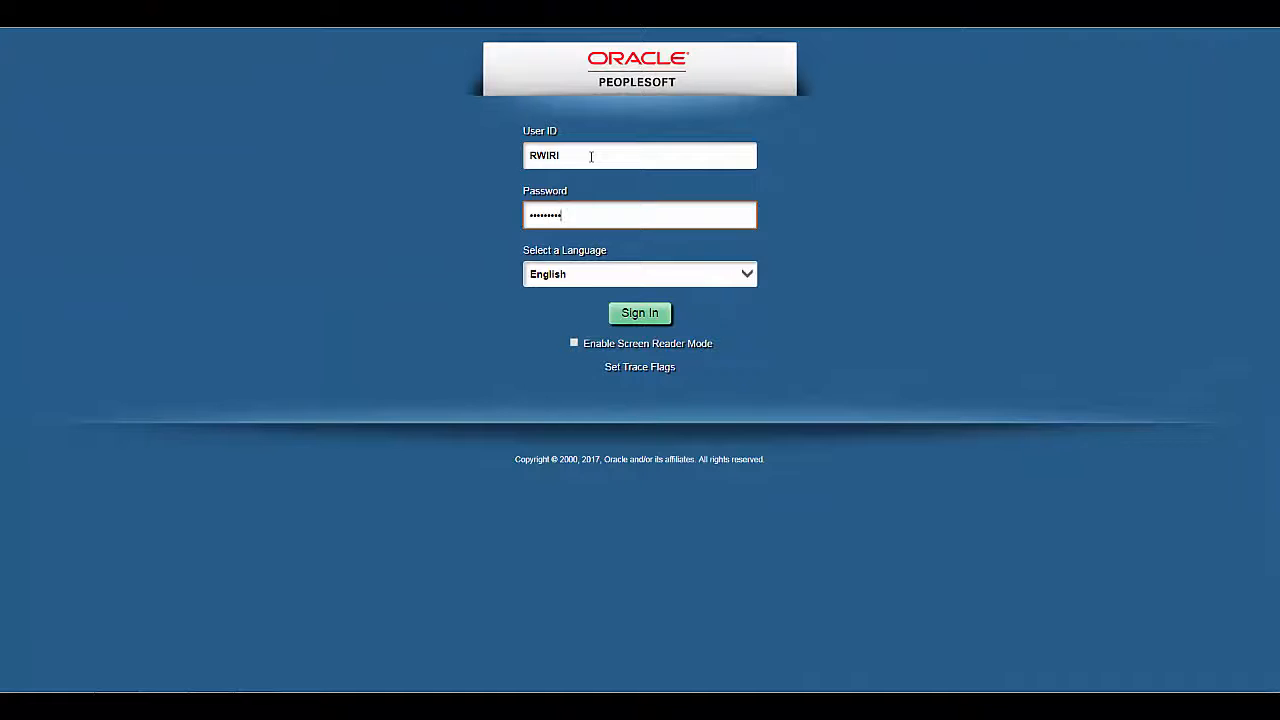
key(Return)
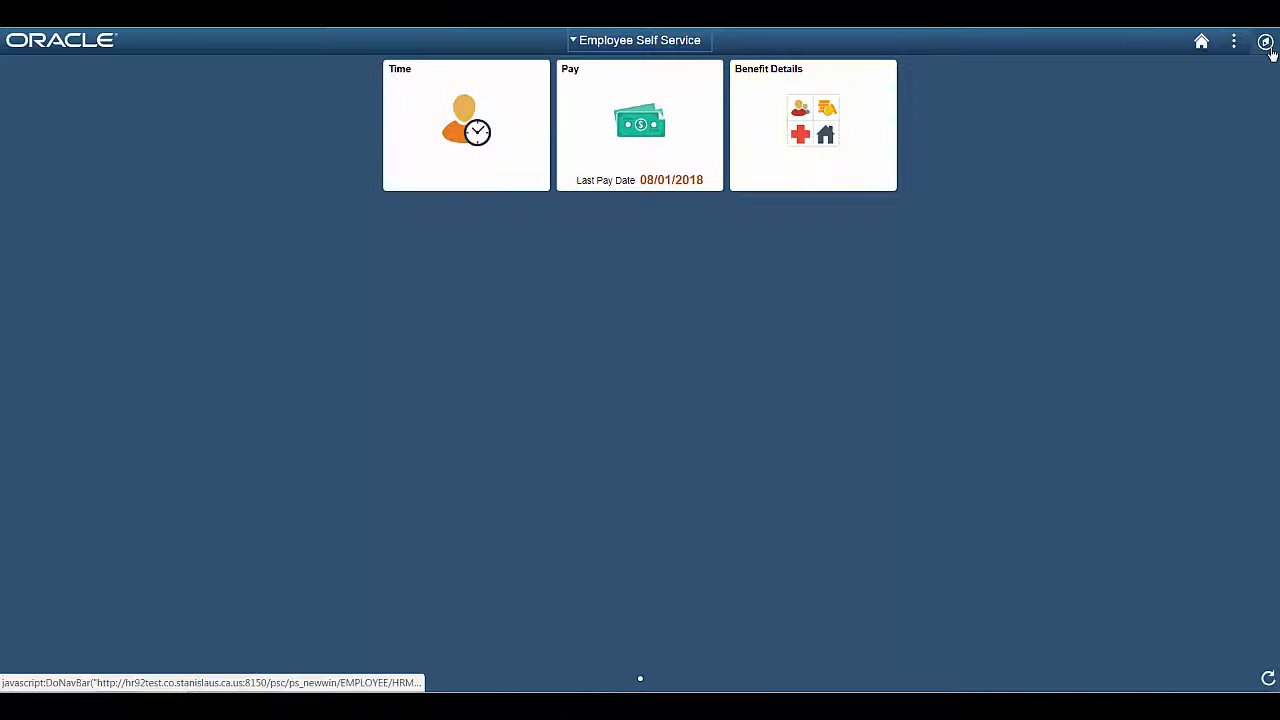
click(1265, 41)
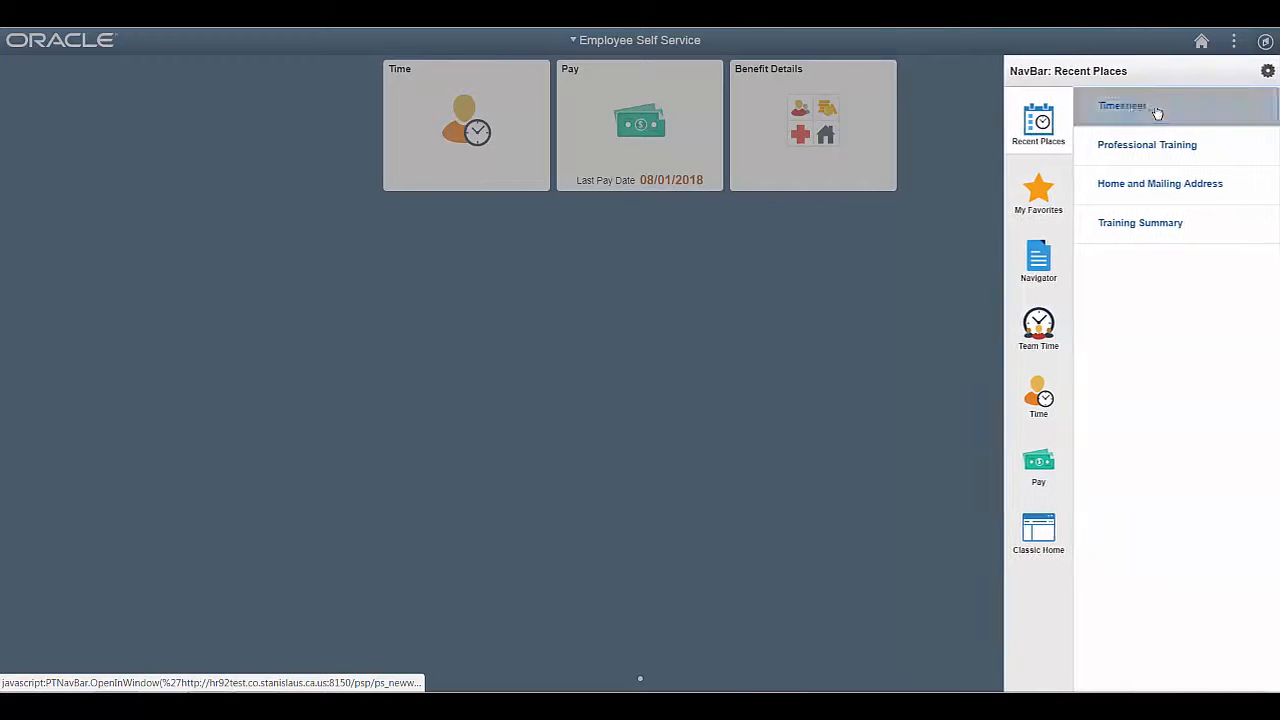
click(1155, 110)
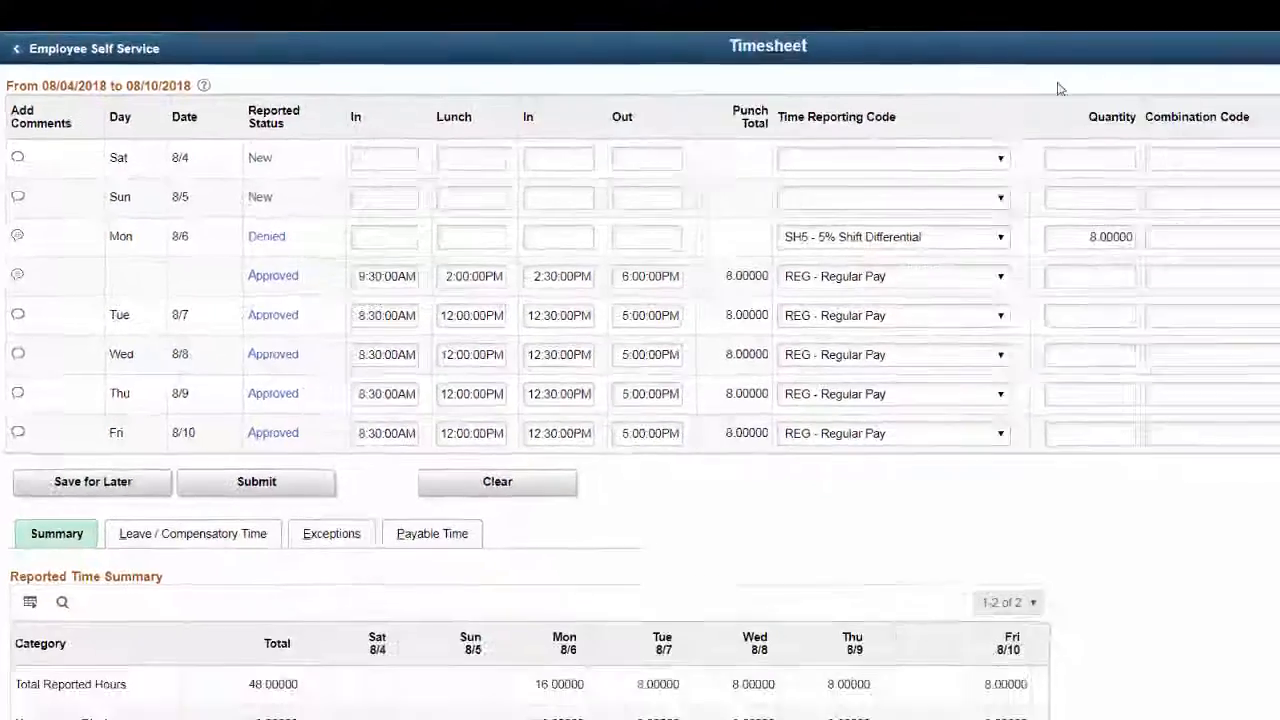
Delete the denied shift-differential row for Monday 8/6 from the timesheet
scroll(1000, 201, right, 5)
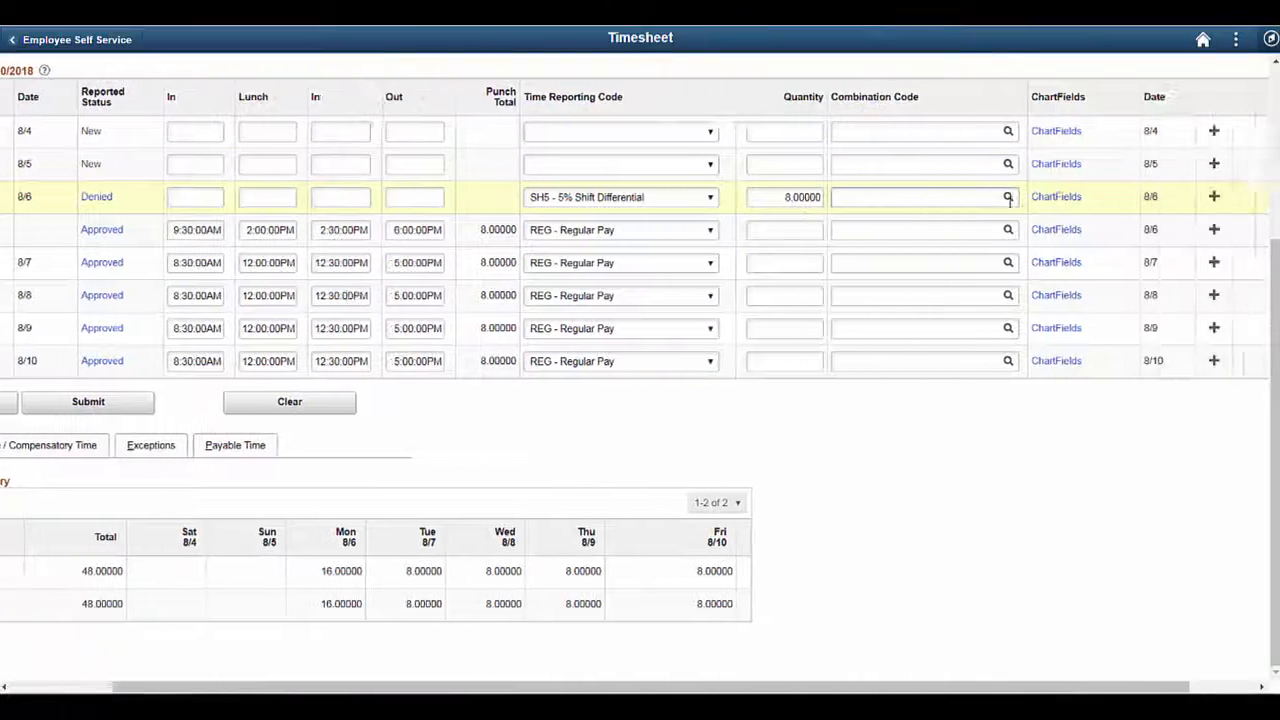
click(1197, 204)
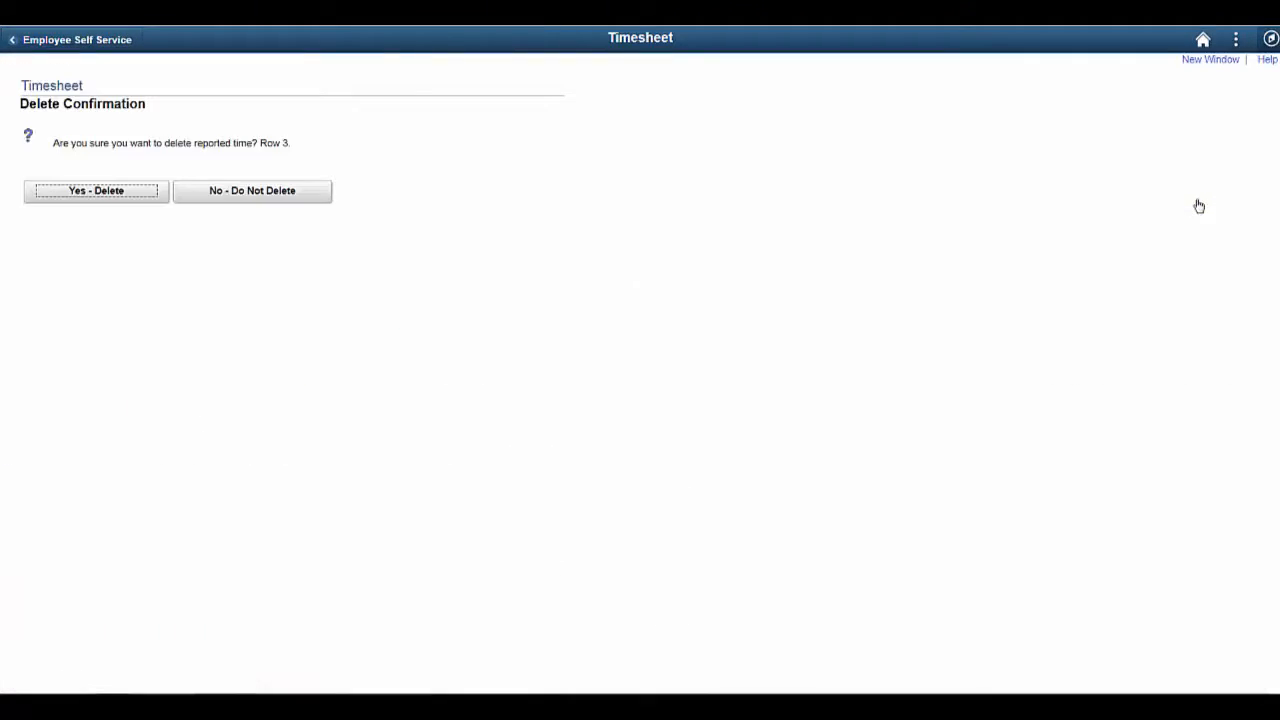
click(113, 197)
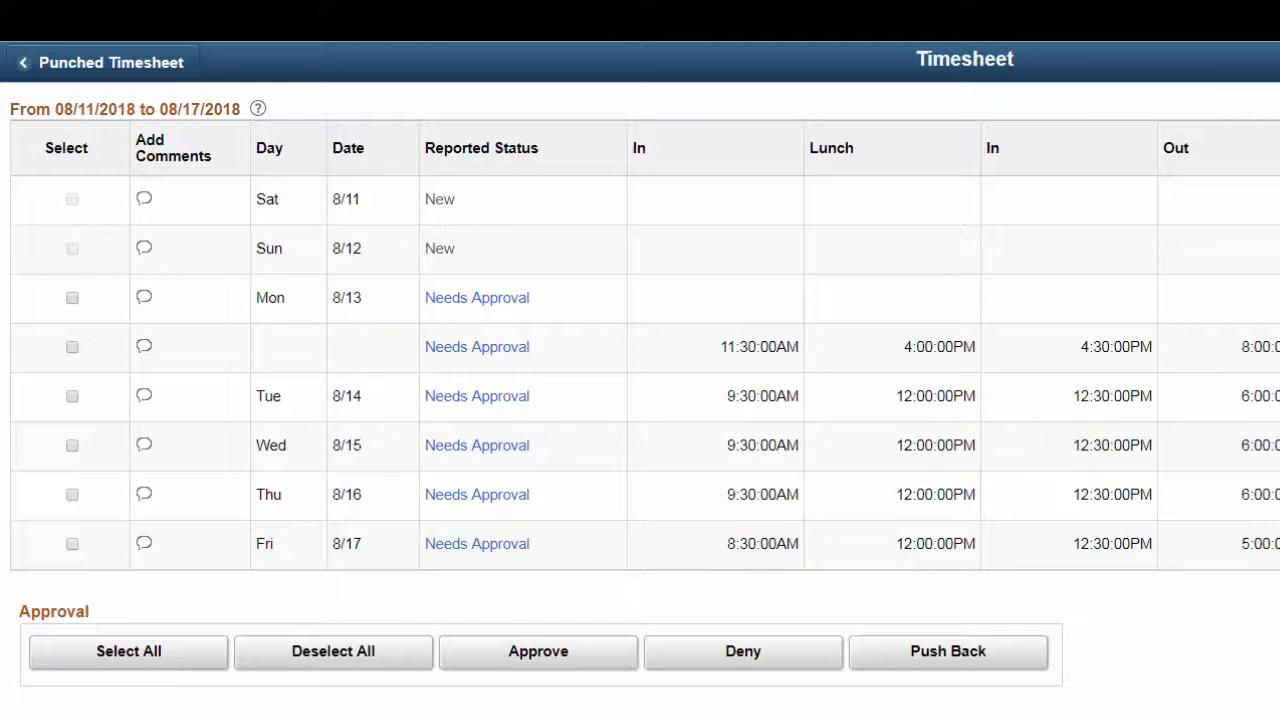
Comment on Wed 8/15 that the out time should be 3:00 PM and ask the employee to edit and resubmit
click(144, 446)
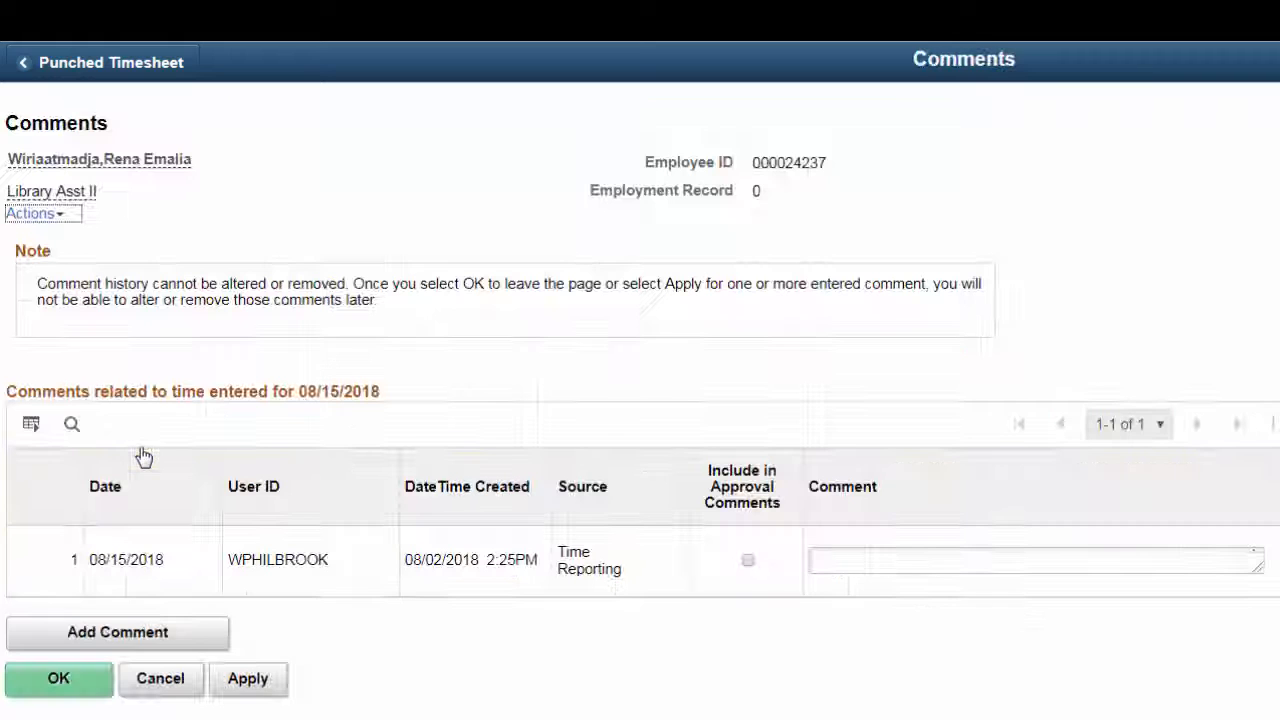
click(858, 563)
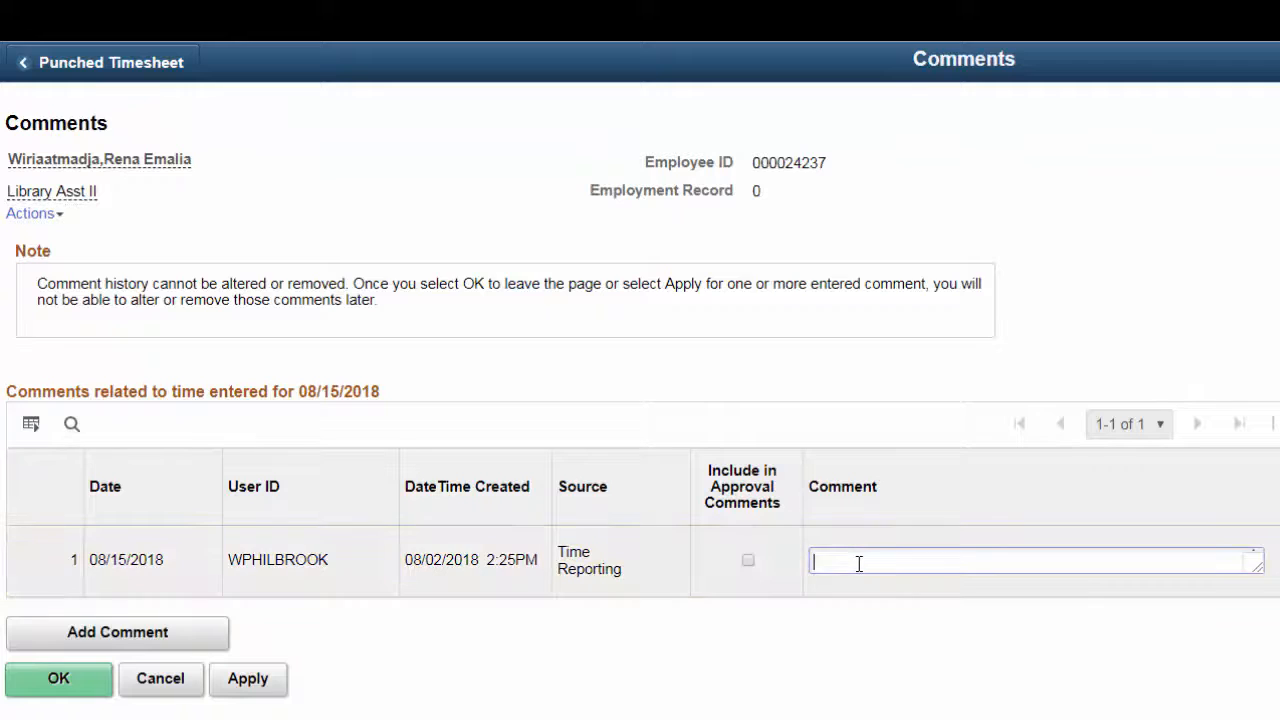
text(The out time for the day should be )
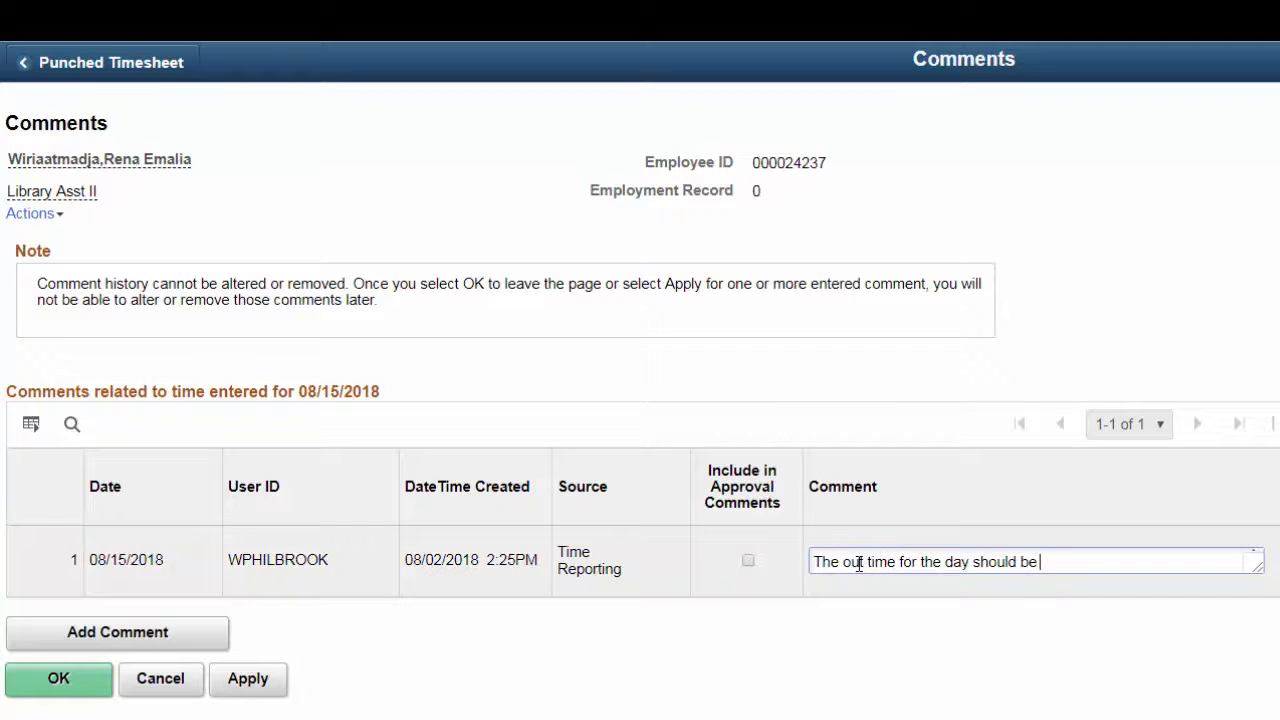
text(3:00 PM. Please edit the time a)
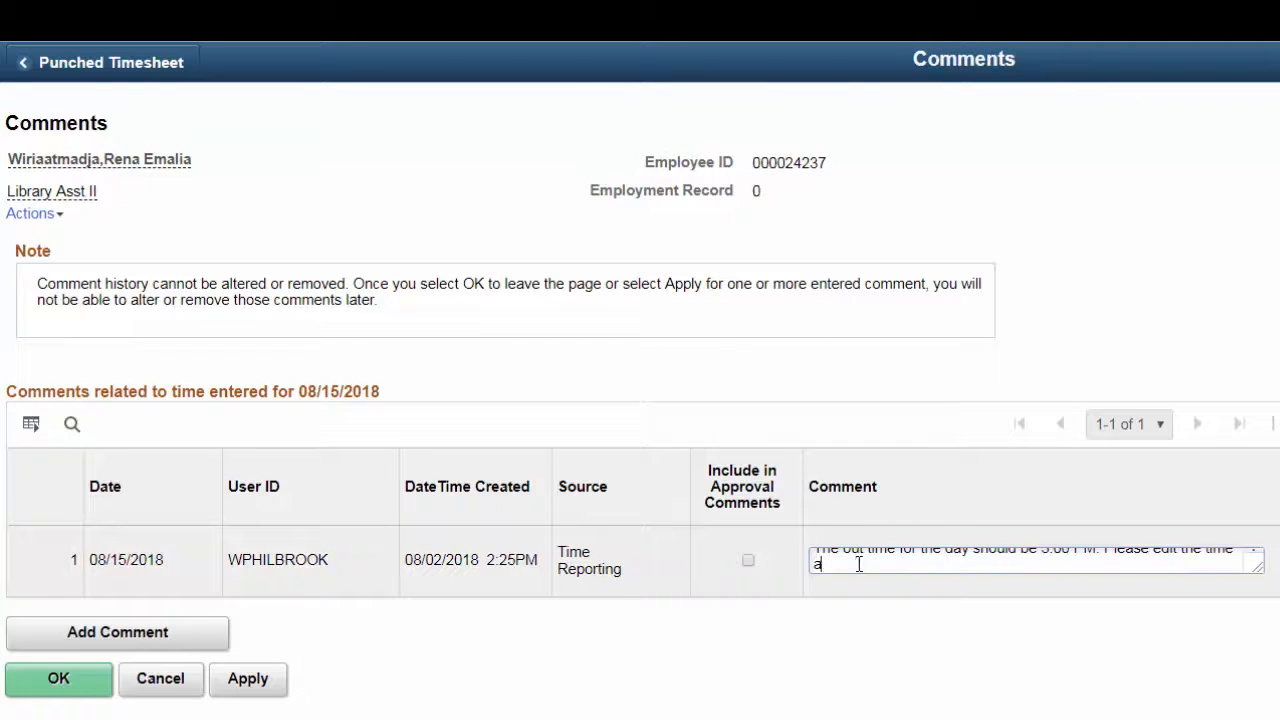
text(s necessary and resubmit.)
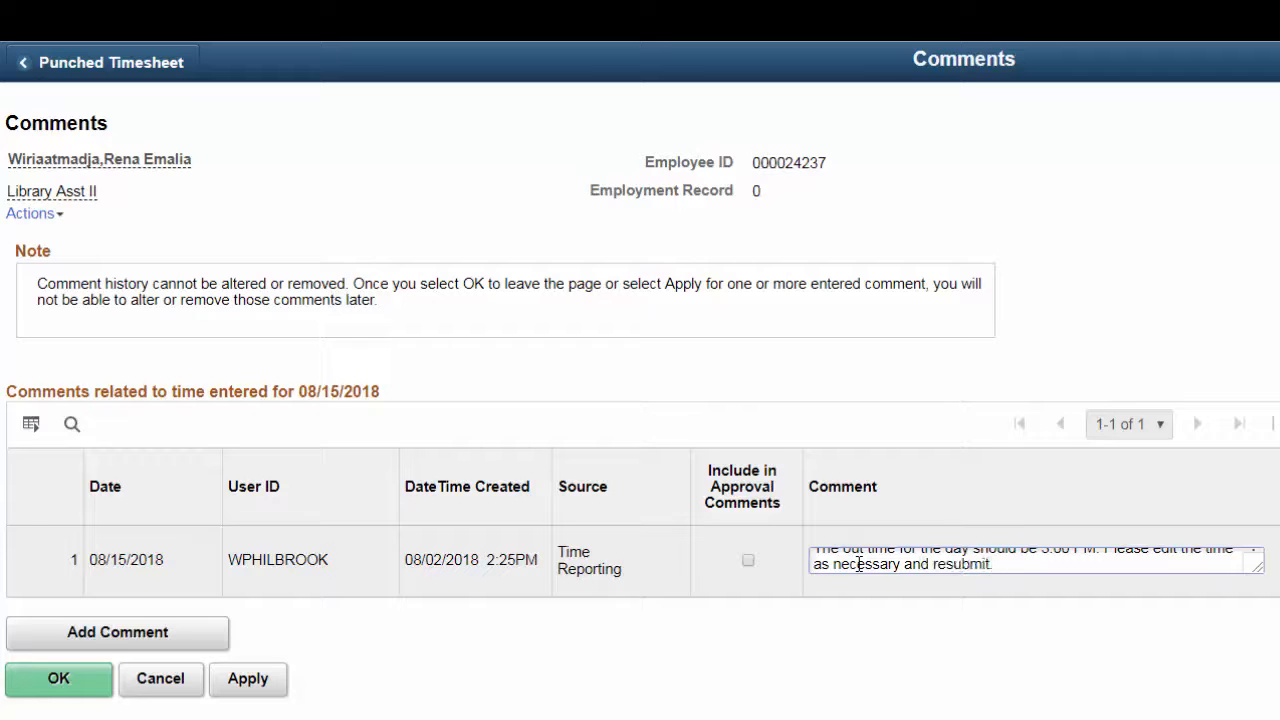
click(78, 678)
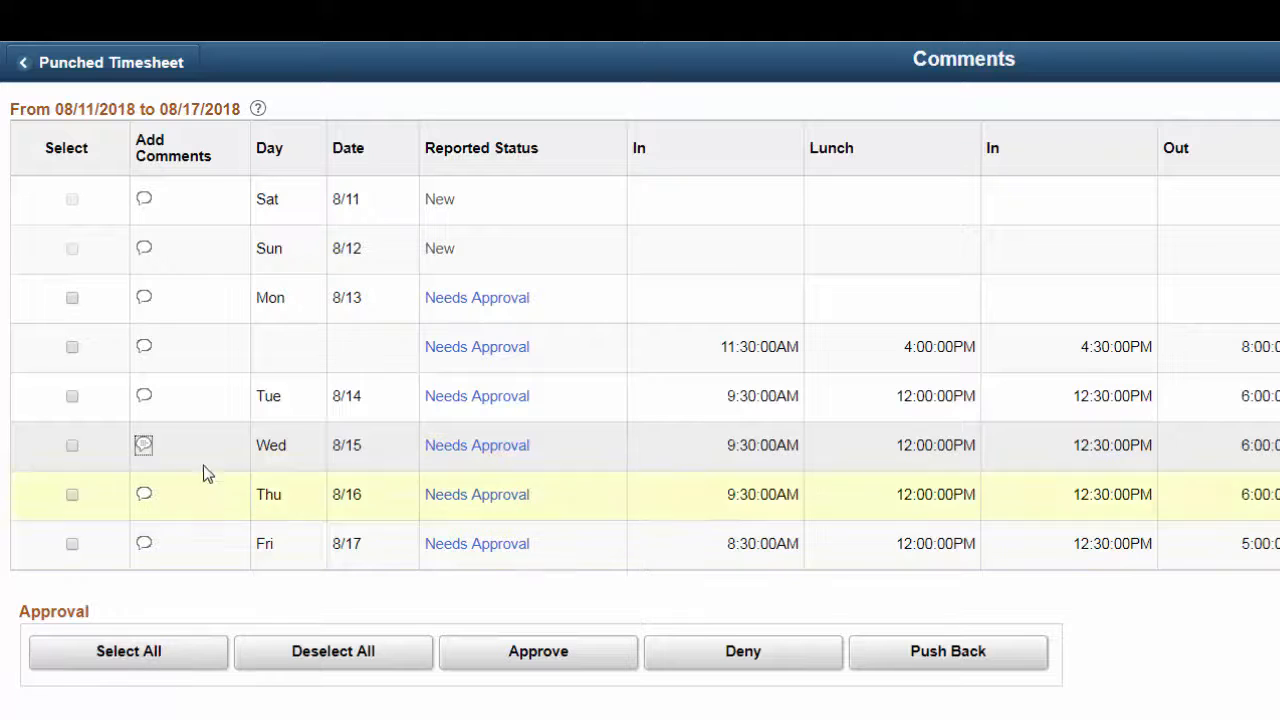
Select Wednesday 8/15, push its time back to the employee, and confirm
click(72, 446)
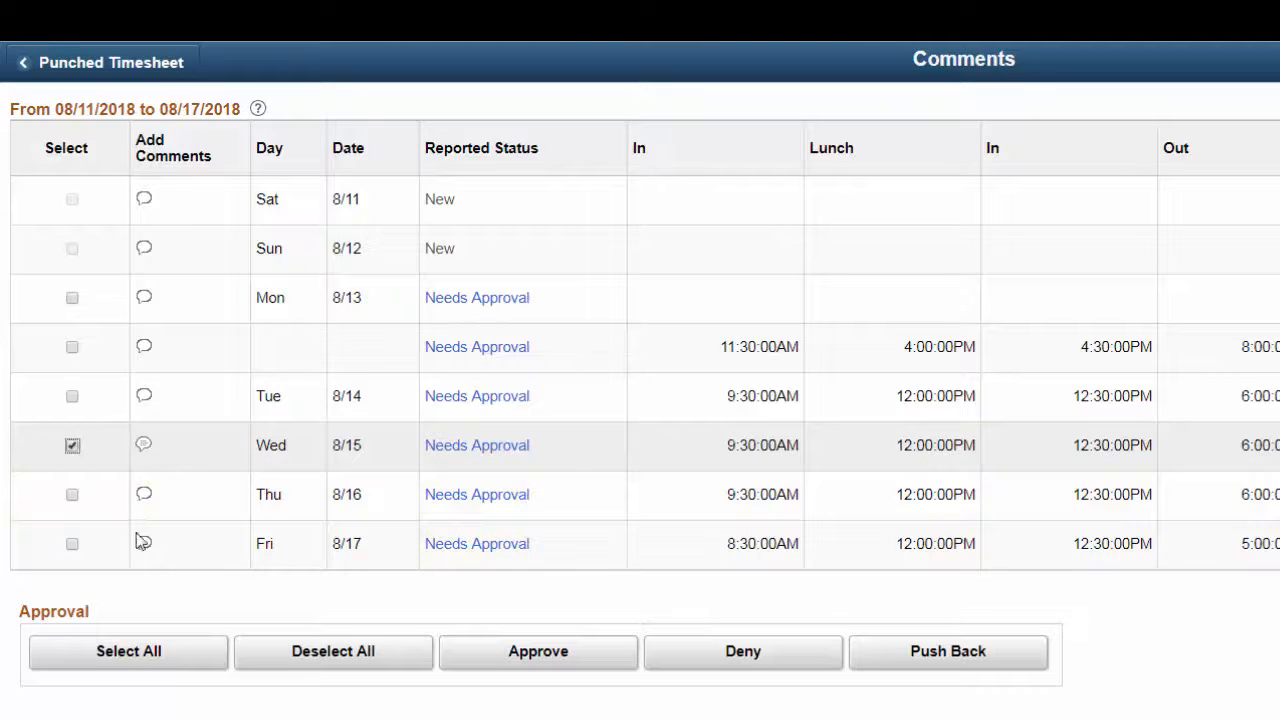
click(956, 664)
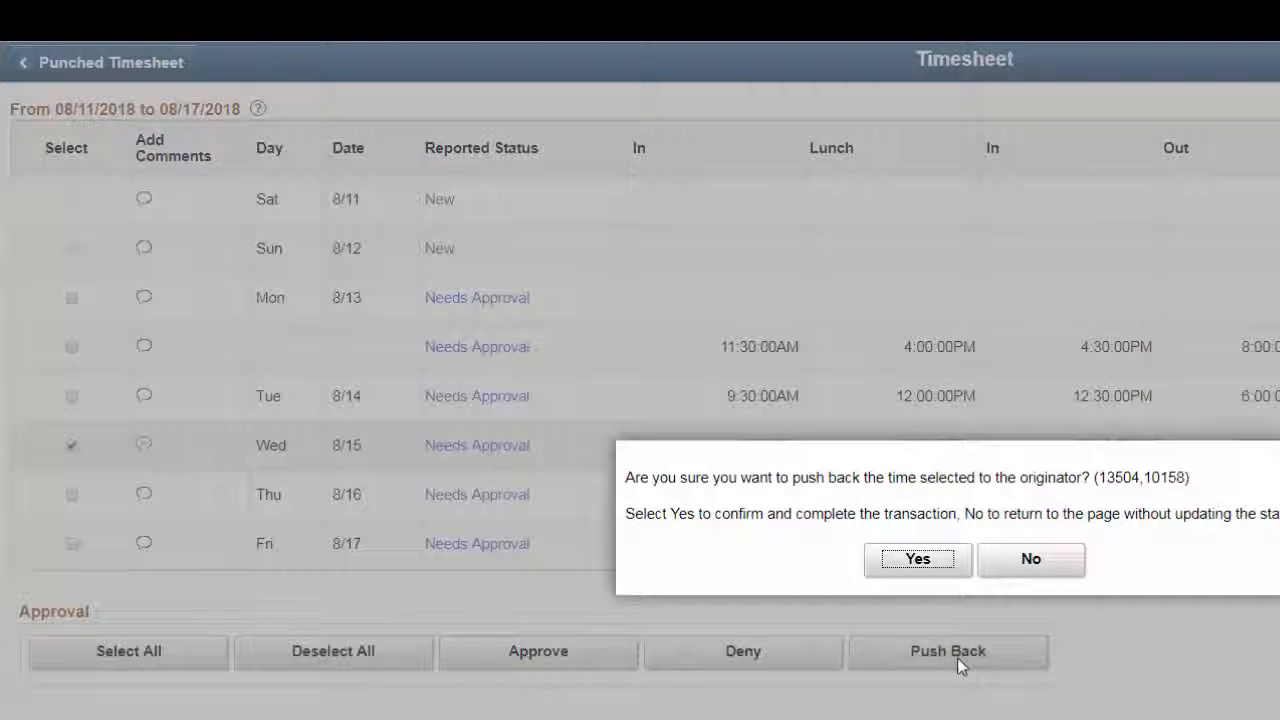
click(918, 560)
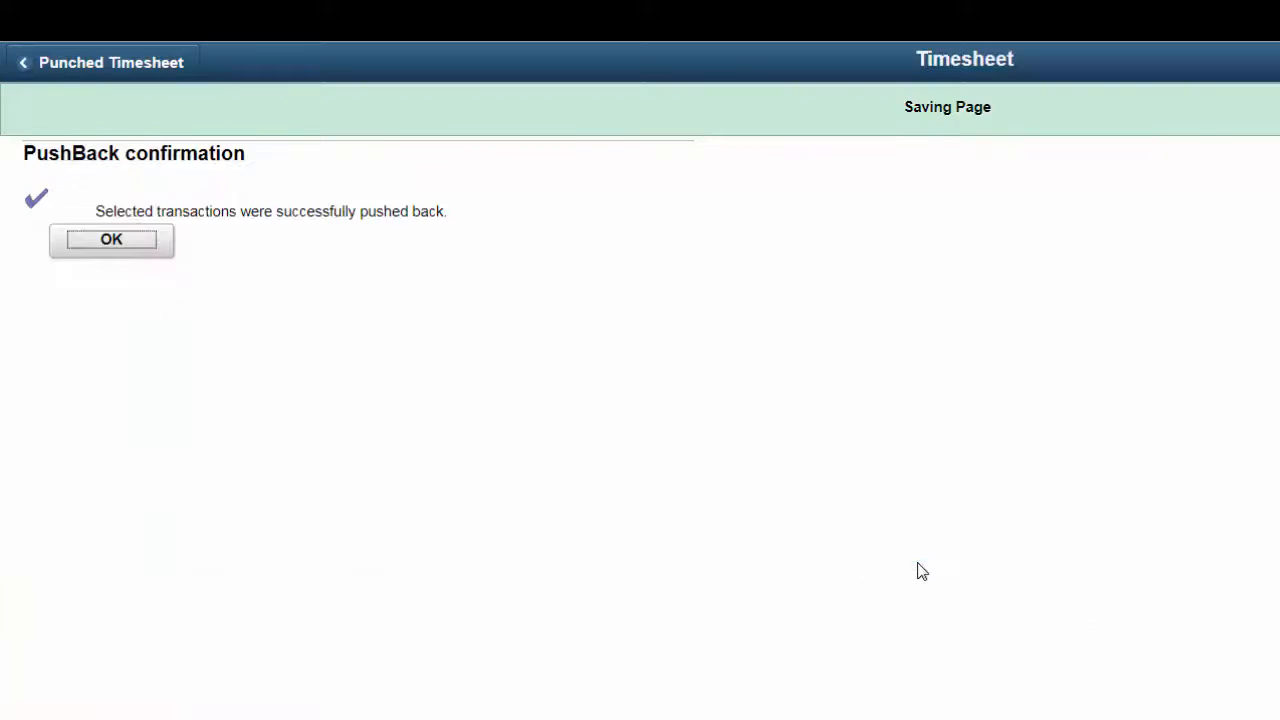
click(140, 250)
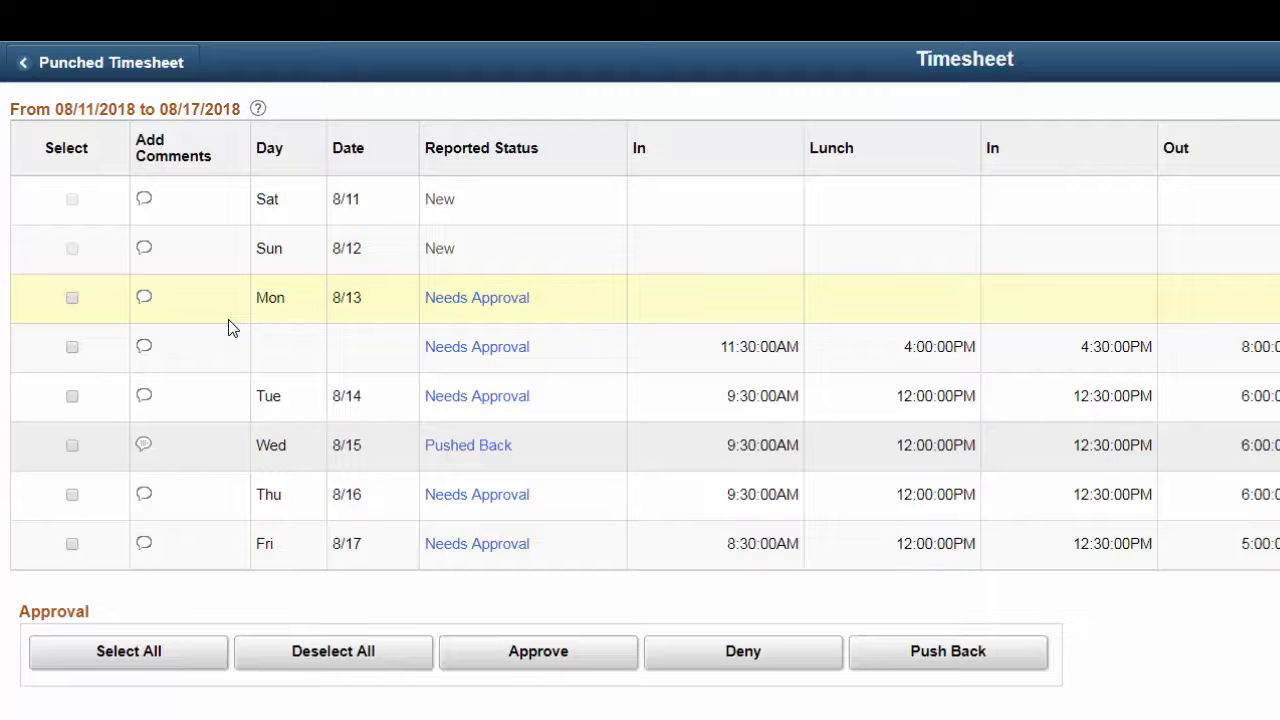
Approve Mon 8/13 (both rows), Tue 8/14, Thu 8/16 and Fri 8/17, confirming the approval
click(72, 297)
click(72, 347)
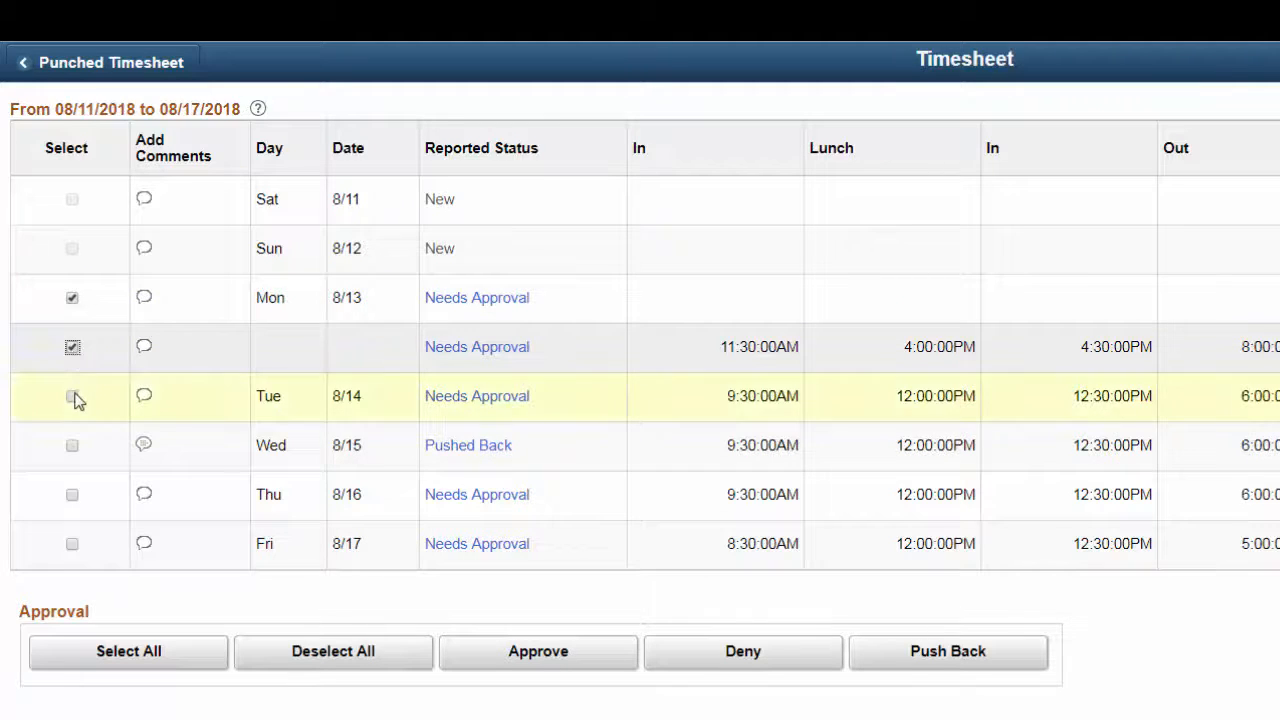
click(73, 397)
click(73, 494)
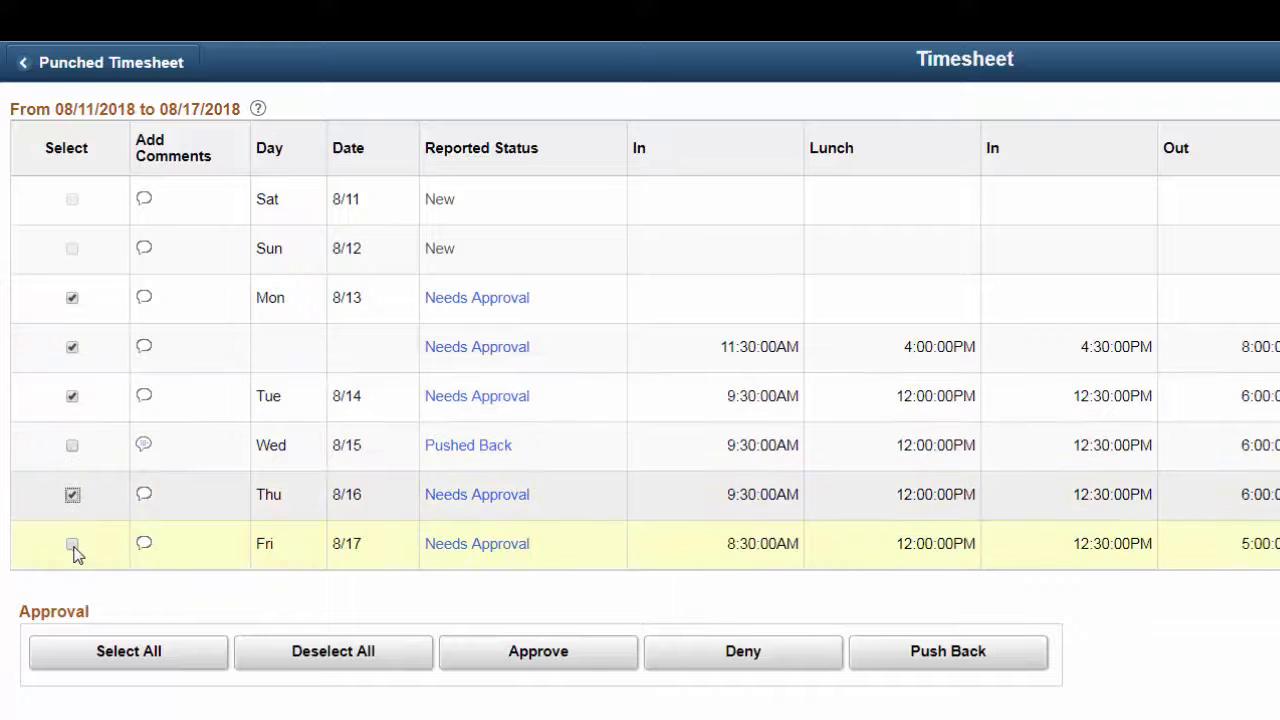
click(72, 545)
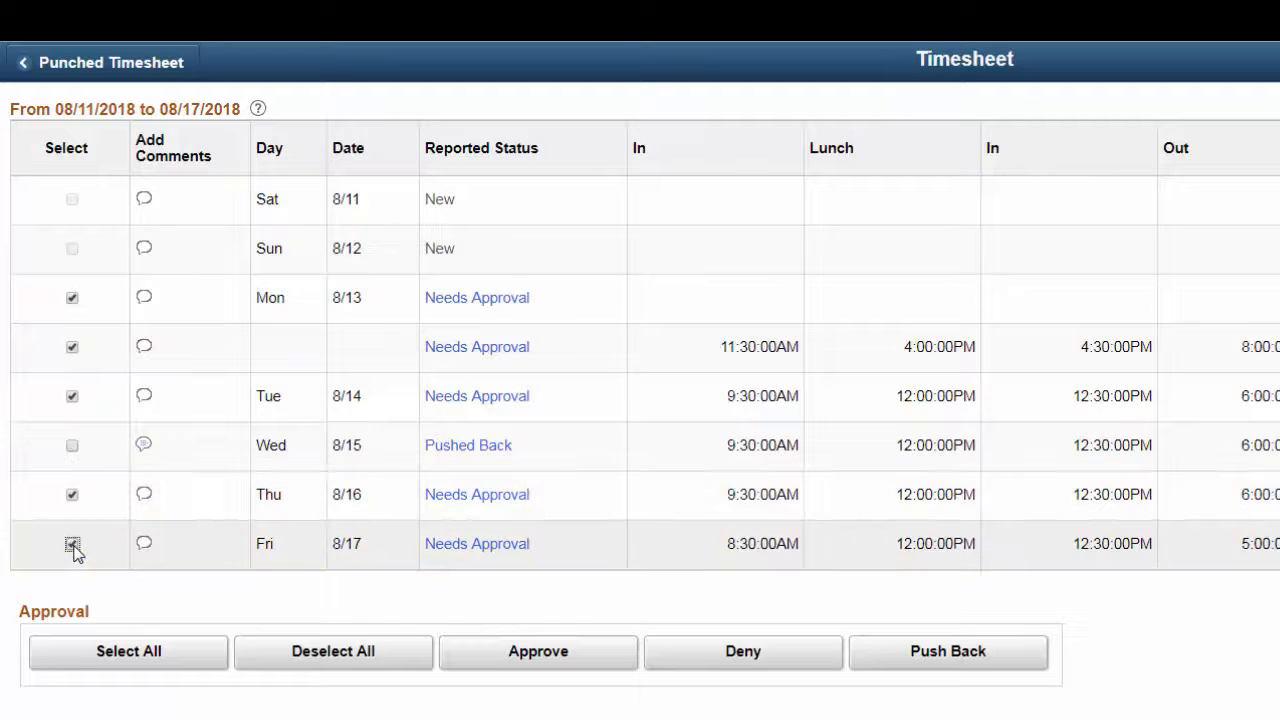
click(545, 652)
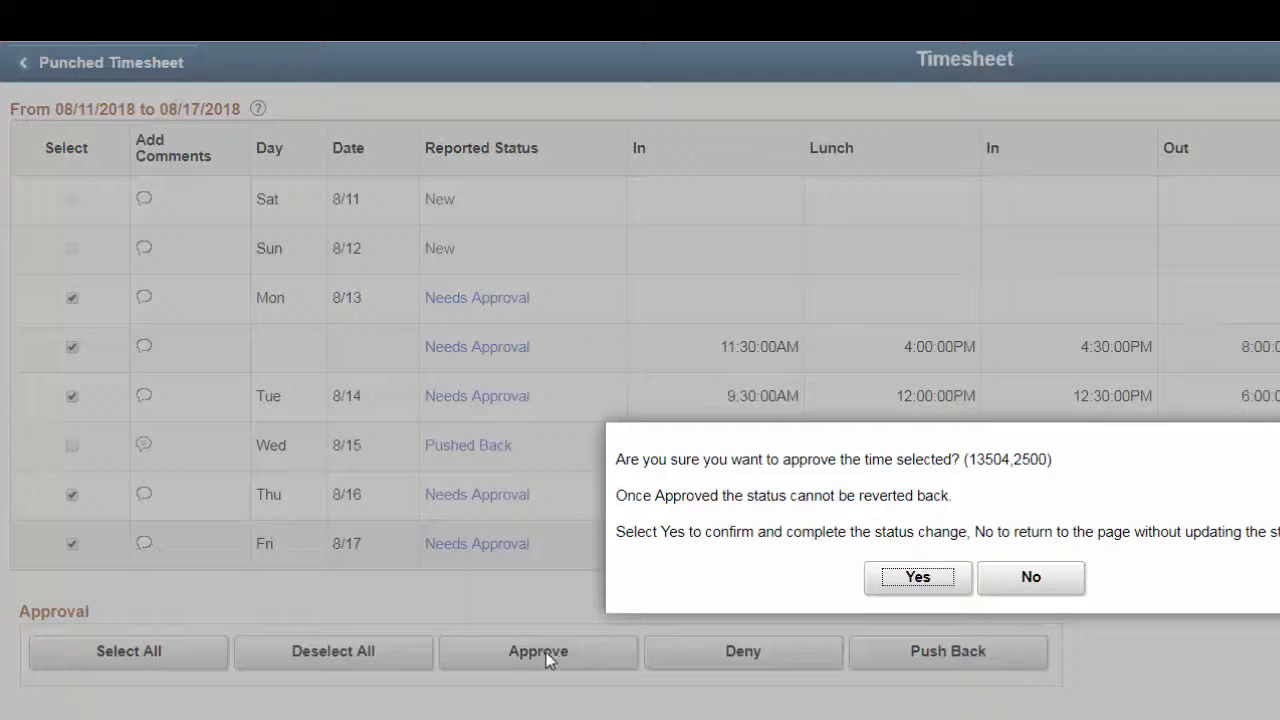
click(941, 588)
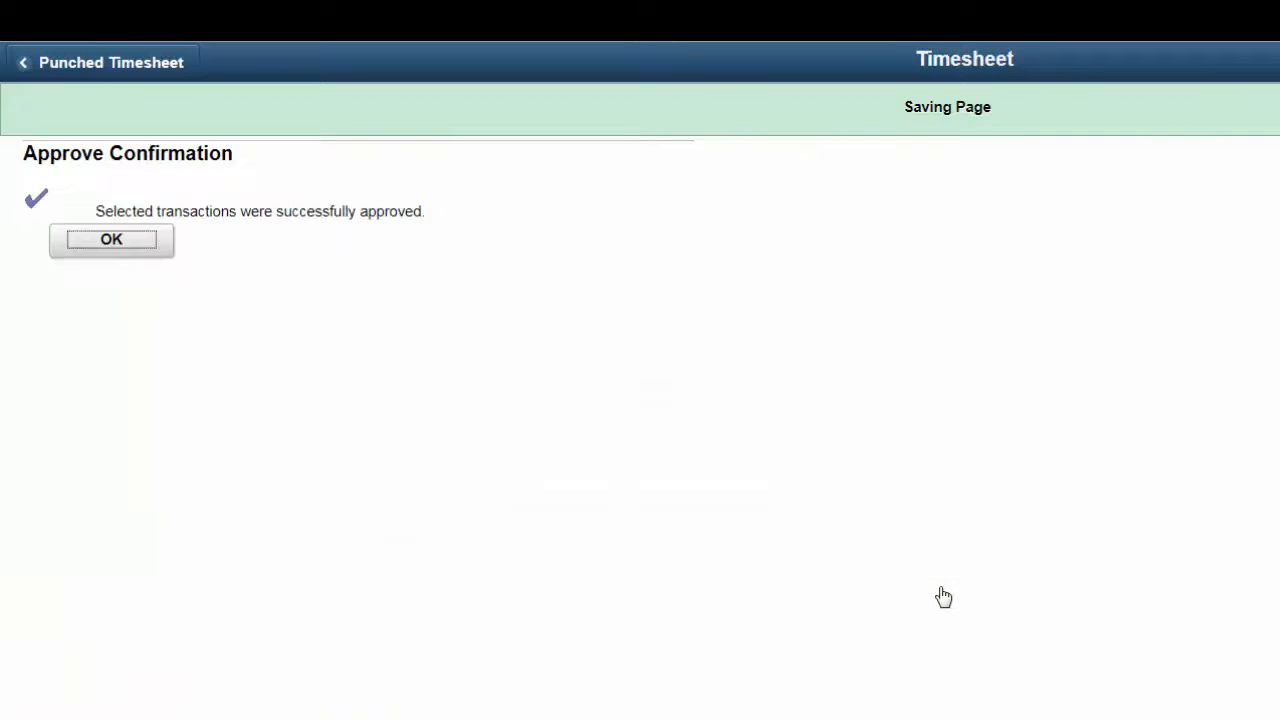
click(131, 236)
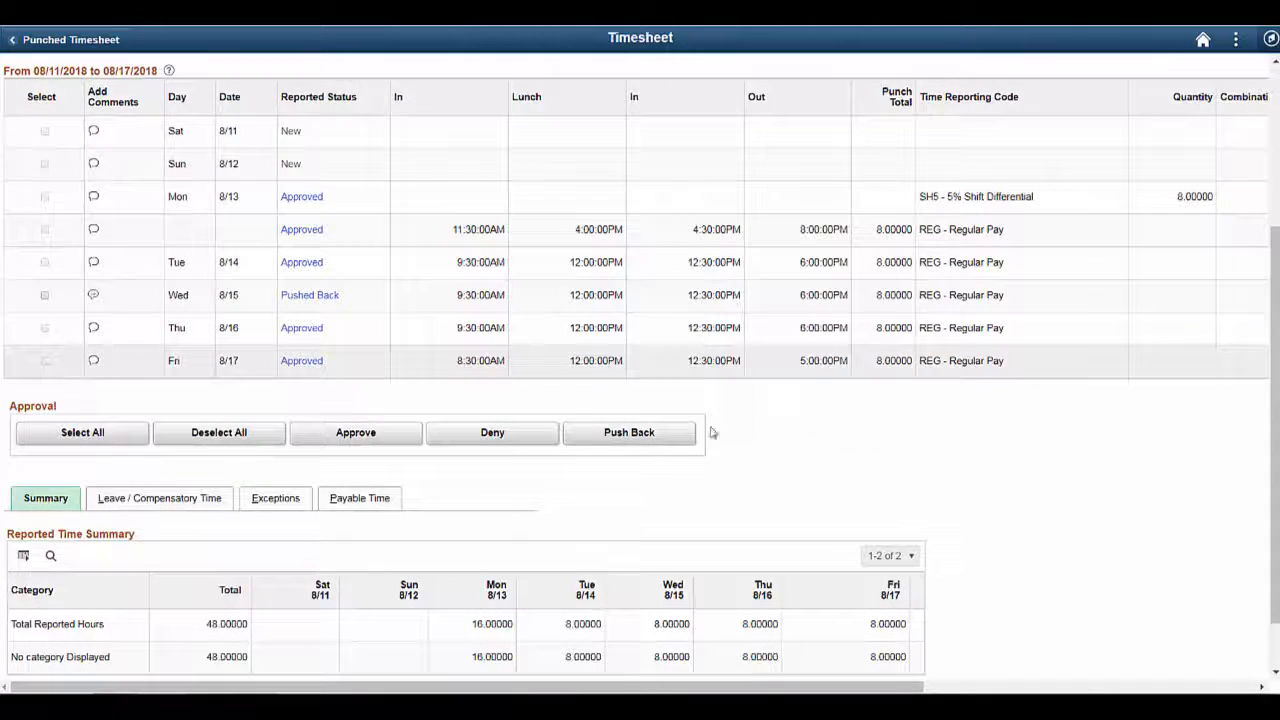
Sign out of the approver session and log in with the employee's user ID and password
click(1236, 39)
click(1125, 190)
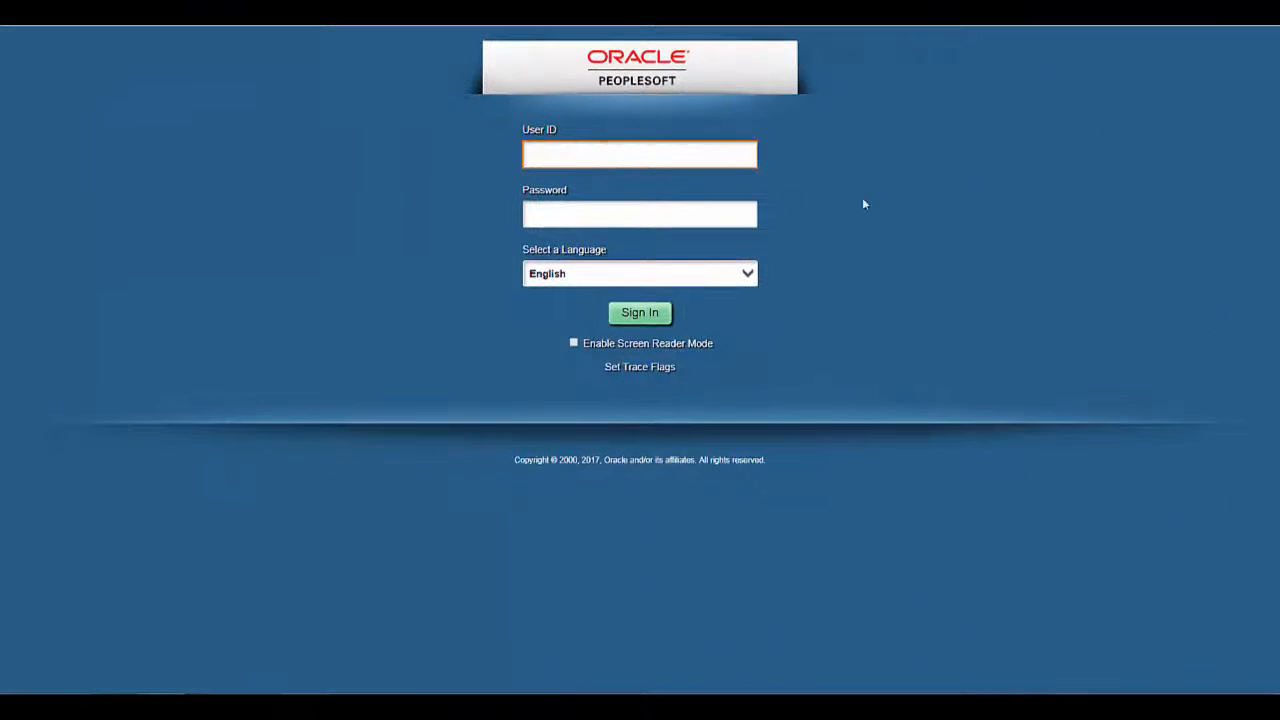
click(576, 154)
text(RWIRI)
key(Tab)
text(********)
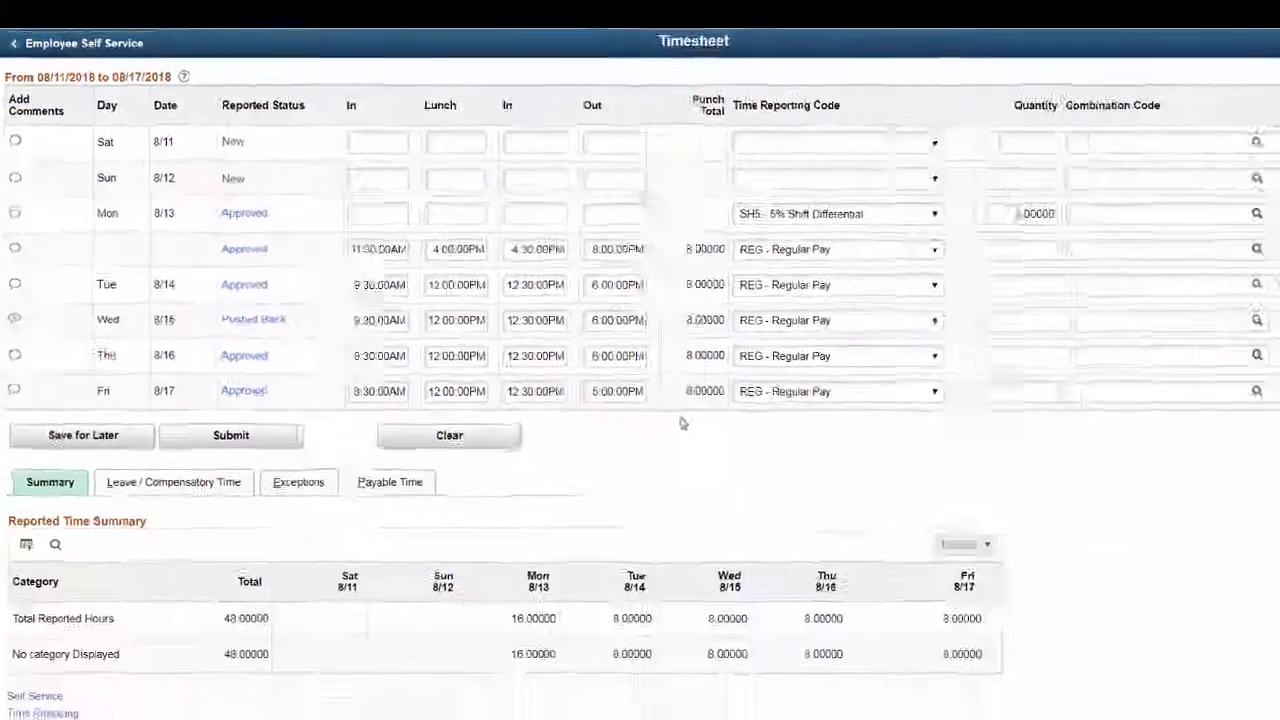
Insert a new Wed 8/15 row with times 9:30, 12:00, 12:30 and 3:00pm
scroll(930, 295, right, 3)
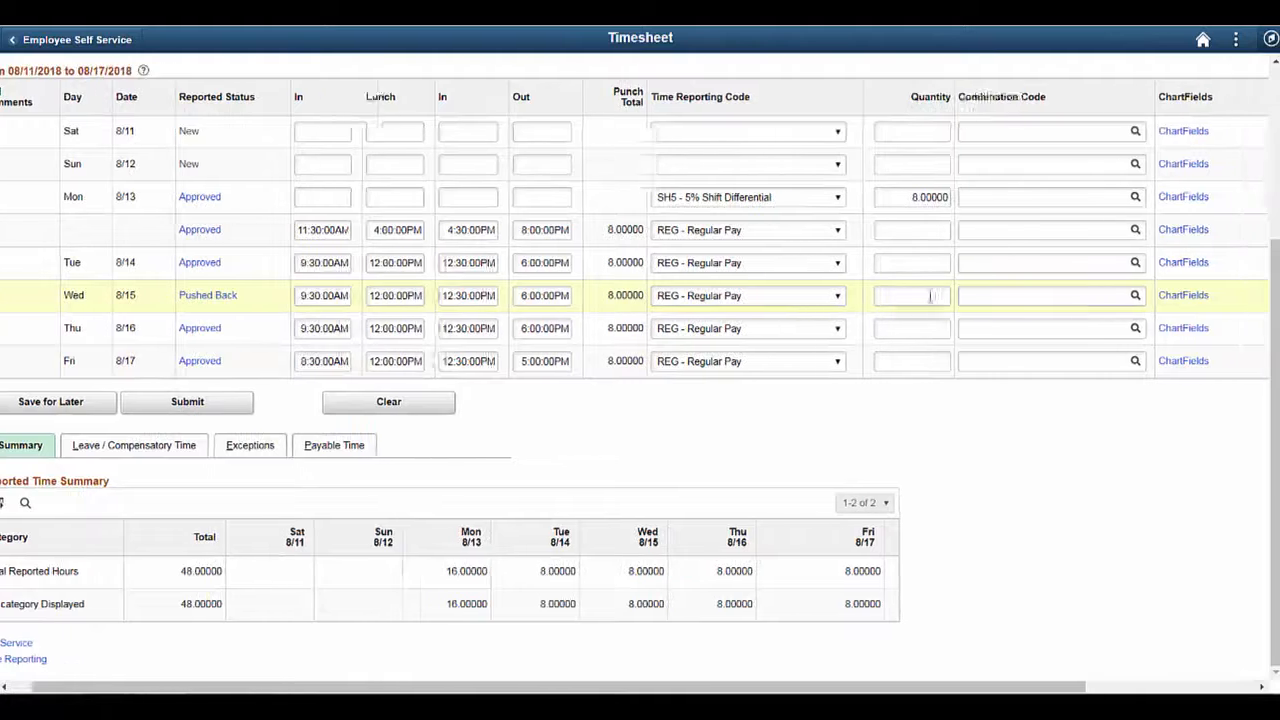
scroll(969, 303, right, 2)
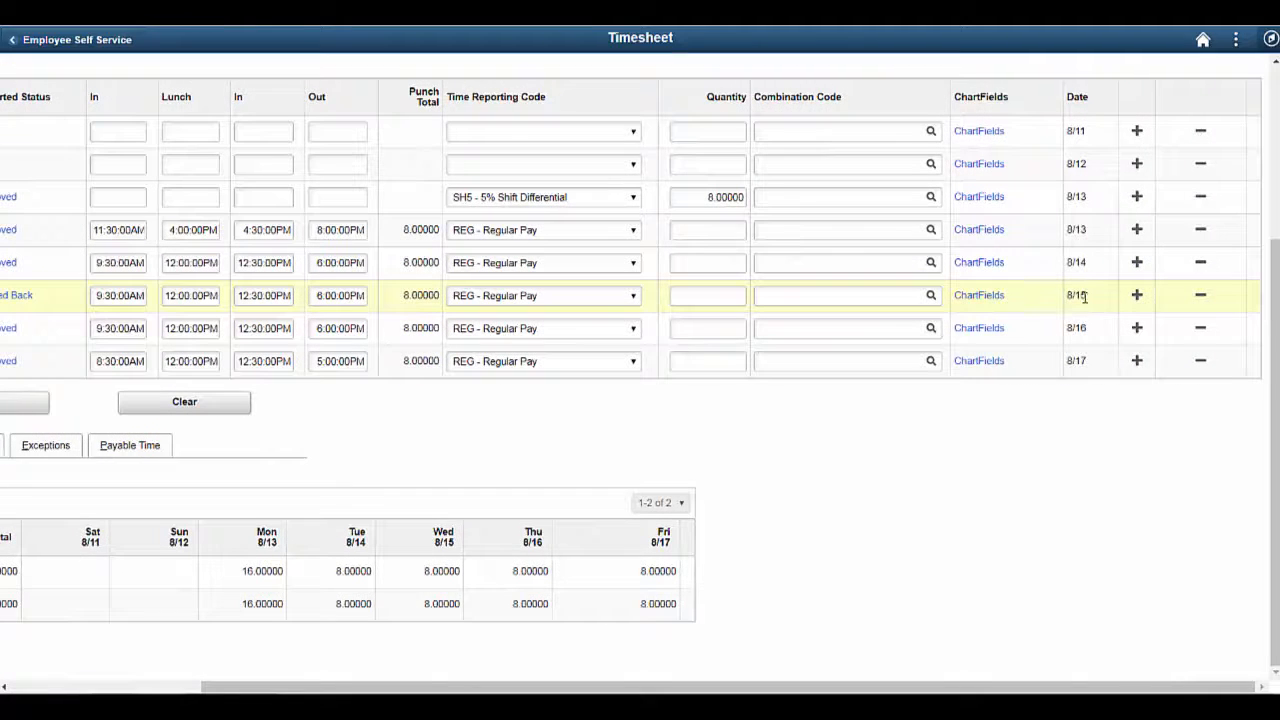
click(1137, 295)
scroll(1137, 298, left, 5)
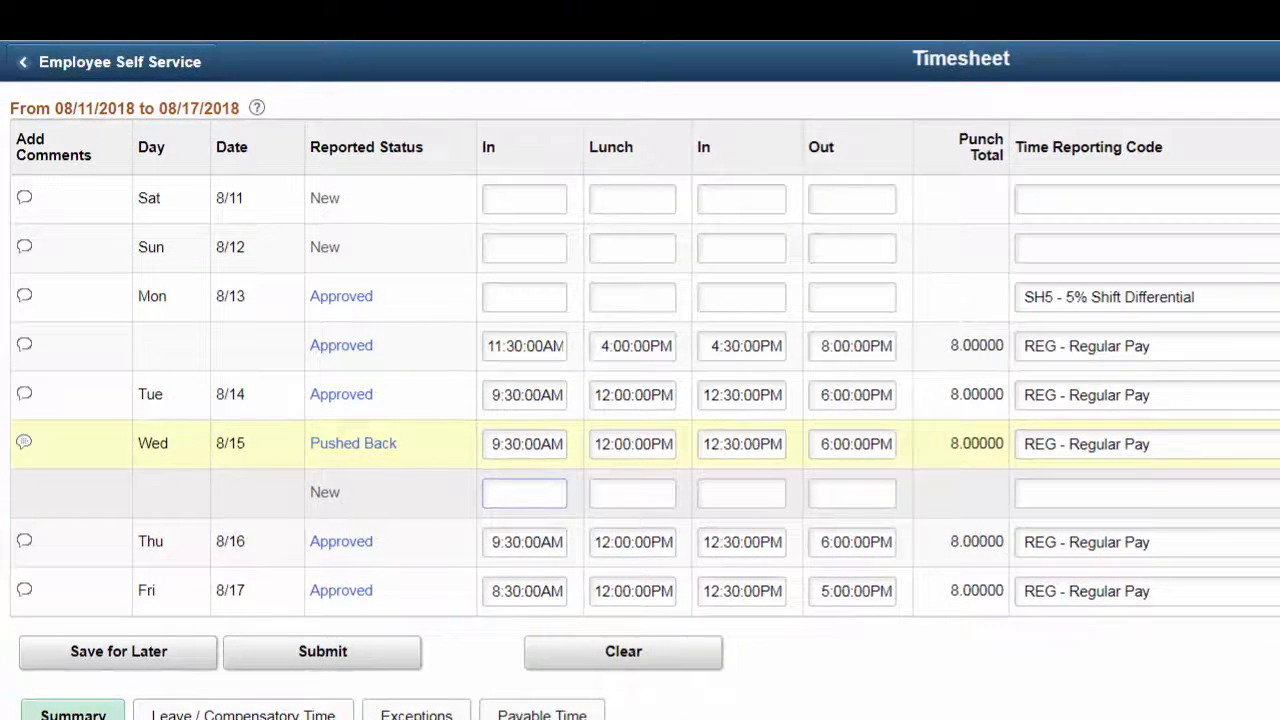
text(9:30)
key(Tab)
text(12:00)
key(Tab)
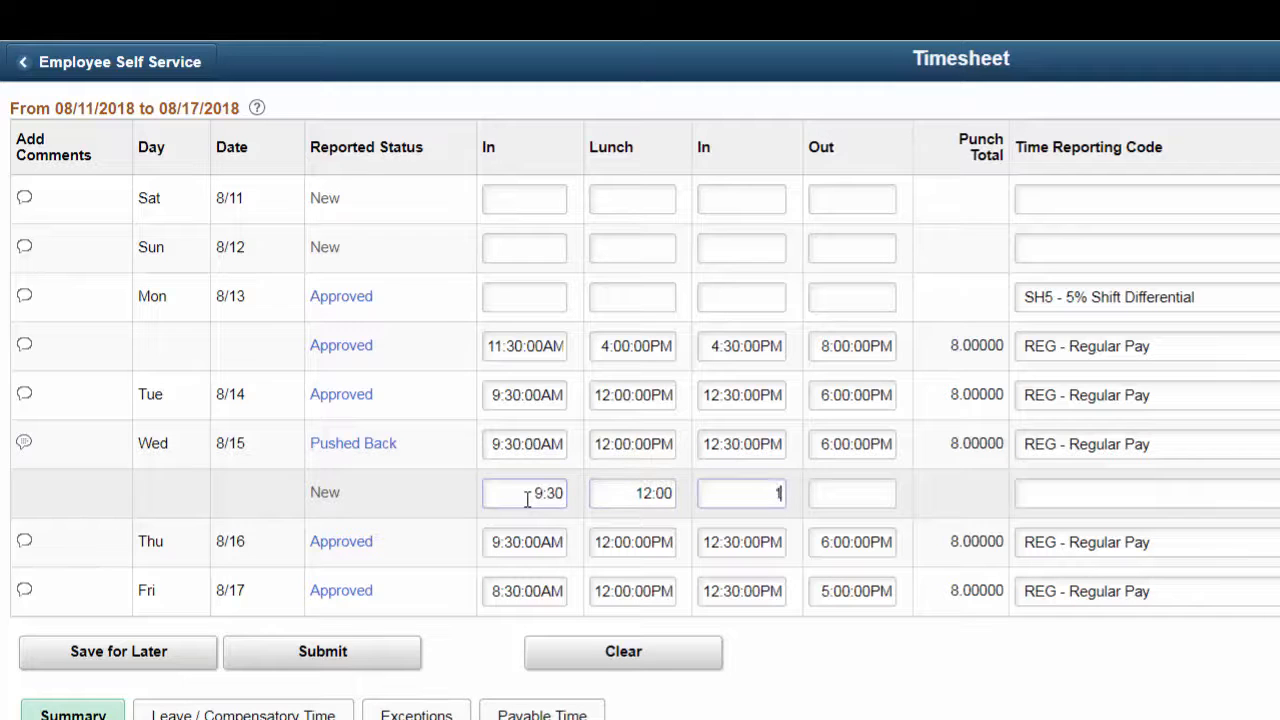
text(12:30)
key(Tab)
text(3:00pm)
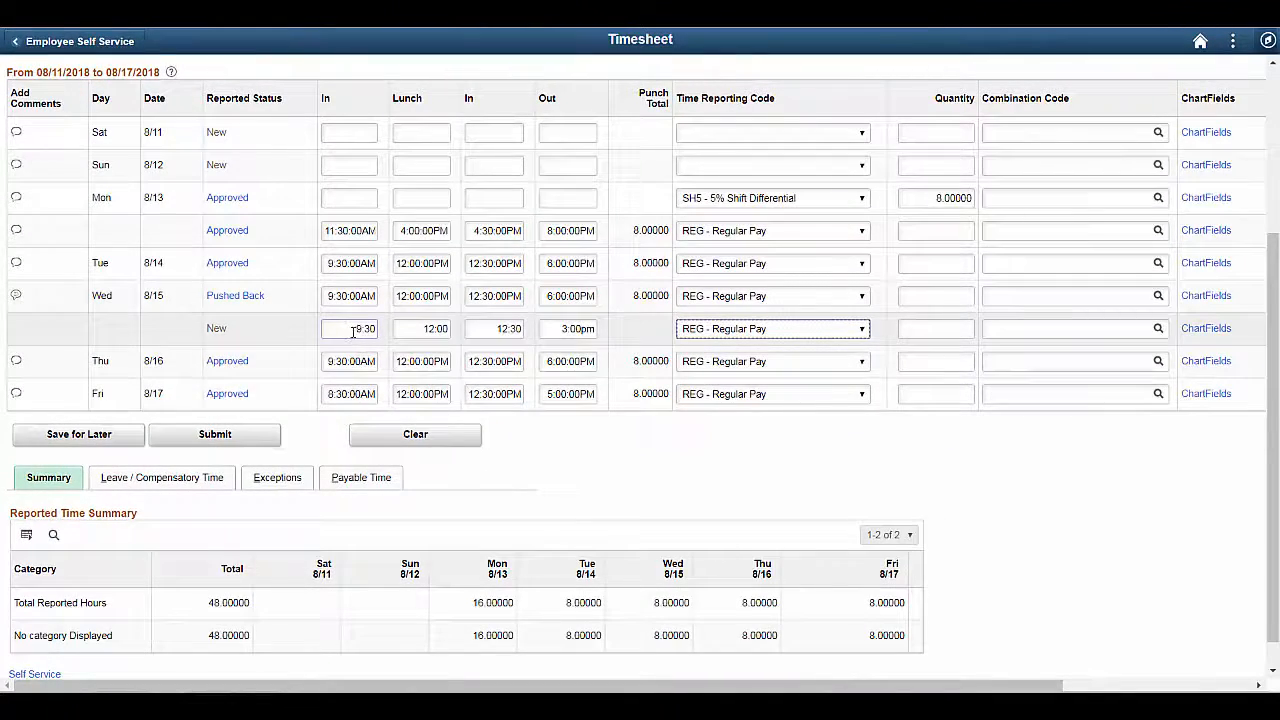
Insert another blank Wed 8/15 row for sick leave
scroll(935, 325, right, 2)
scroll(975, 330, right, 3)
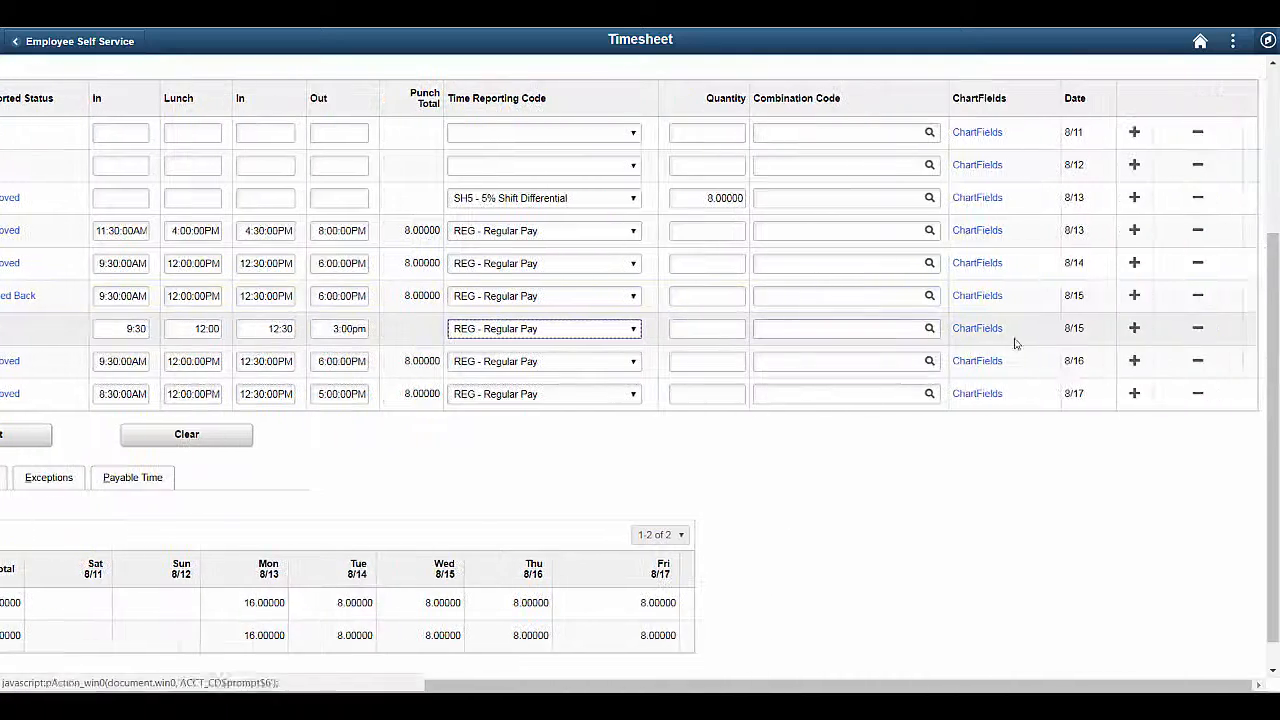
scroll(1100, 335, up, 1)
click(1134, 411)
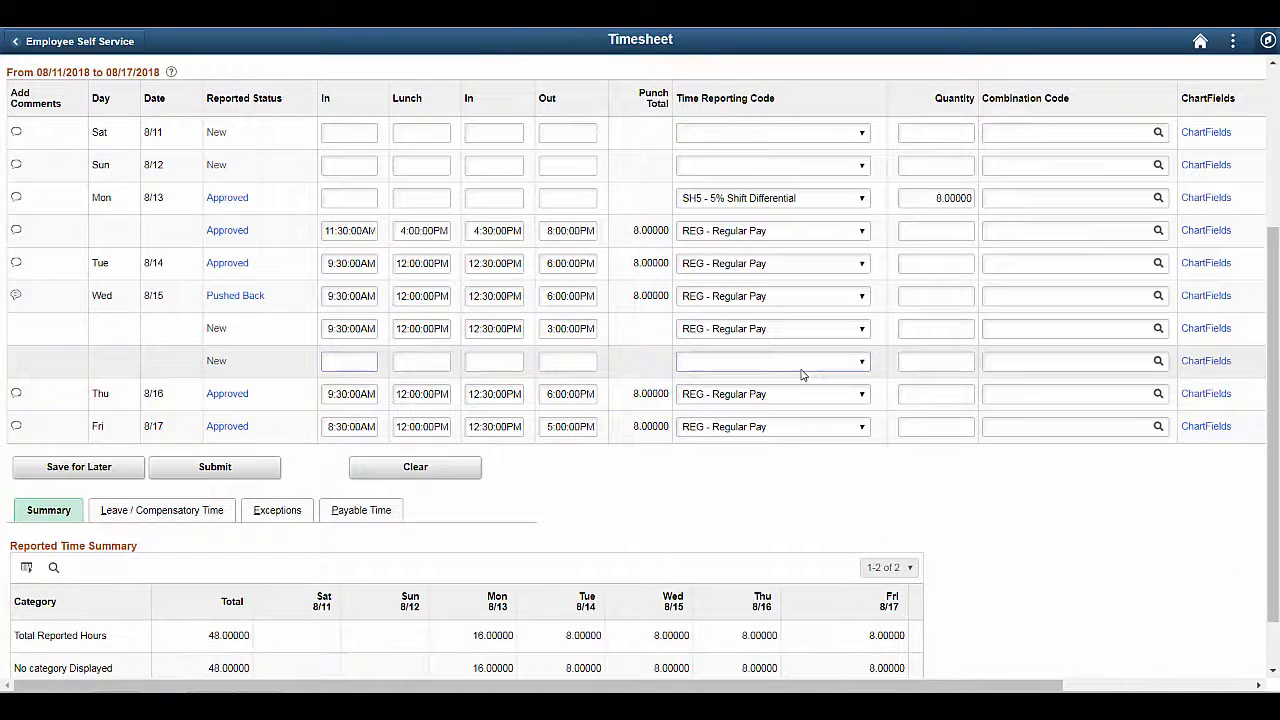
Set the new 8/15 row to SCK - Sick Leave Pay with quantity 3
click(801, 368)
text(sc)
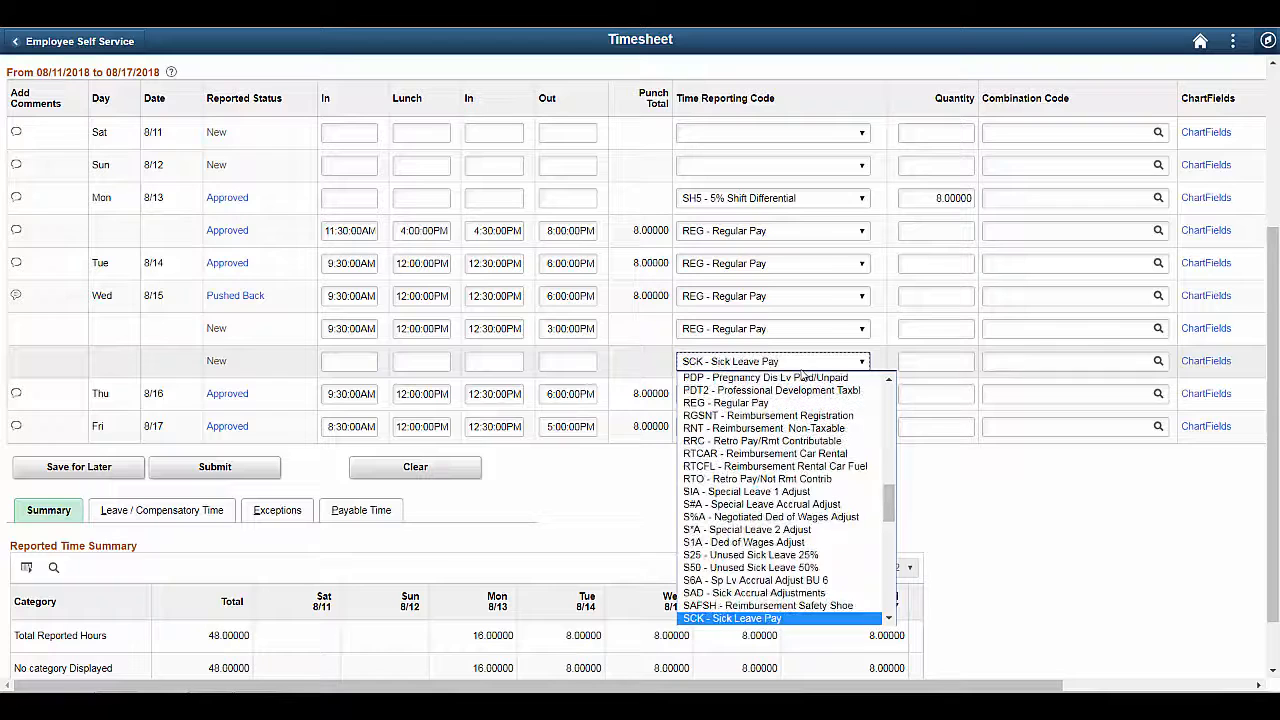
key(Return)
key(Tab)
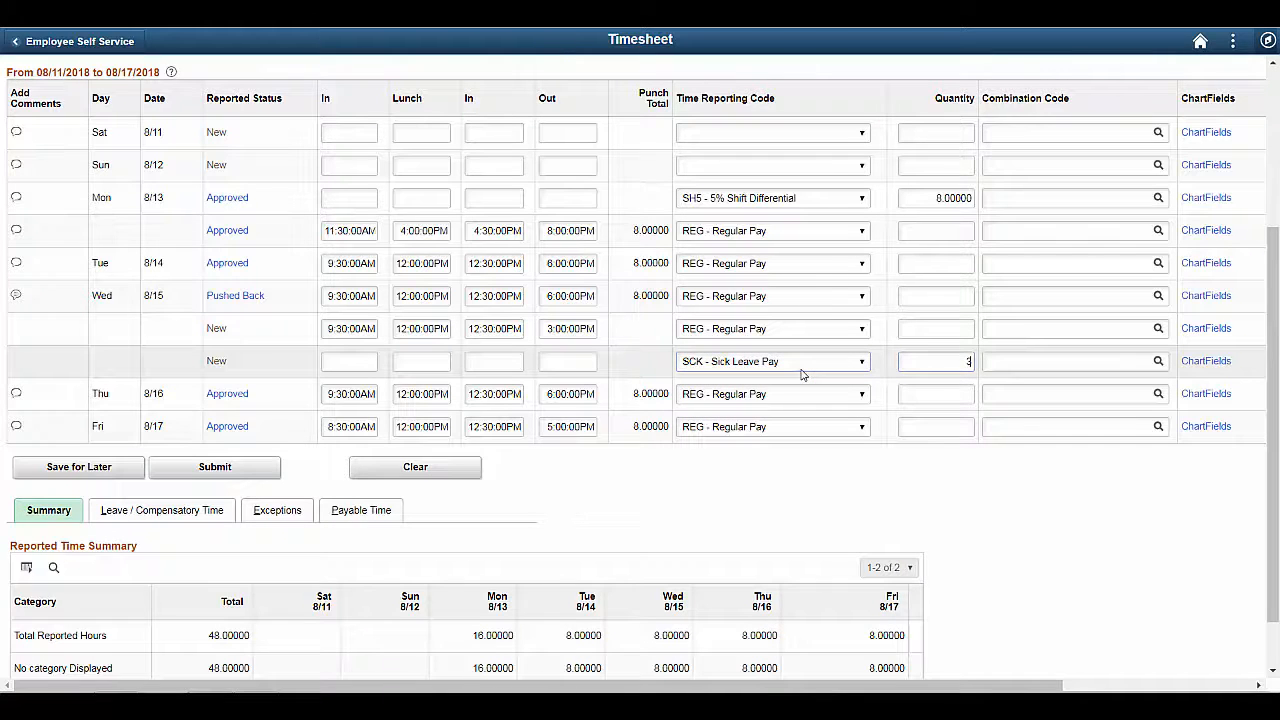
text(3)
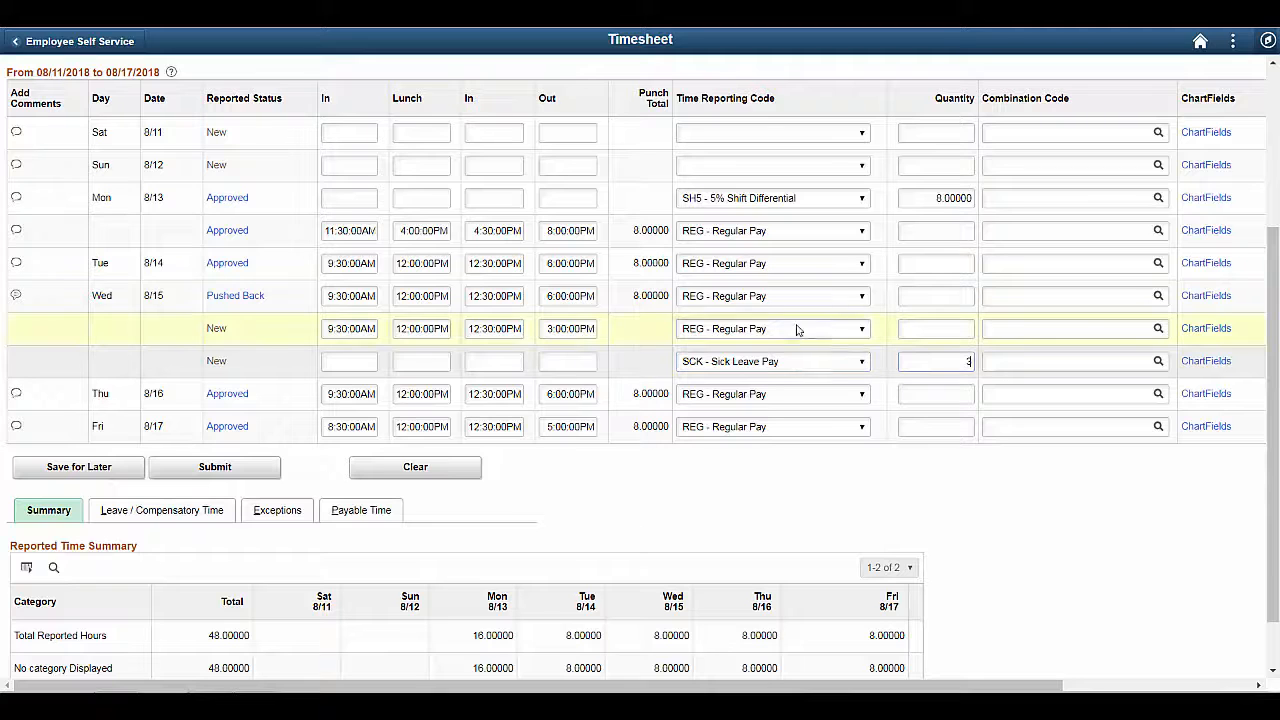
Delete the original 8-hour Wed 8/15 entry
scroll(811, 303, right, 5)
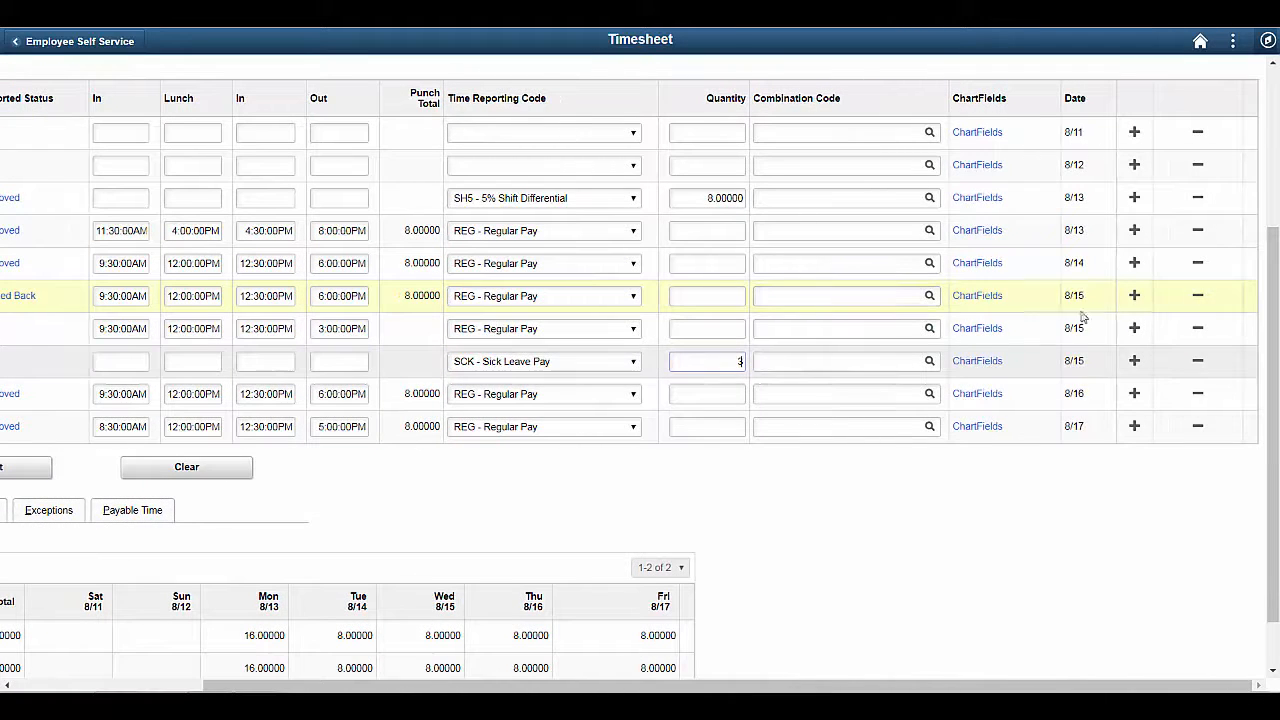
click(1197, 296)
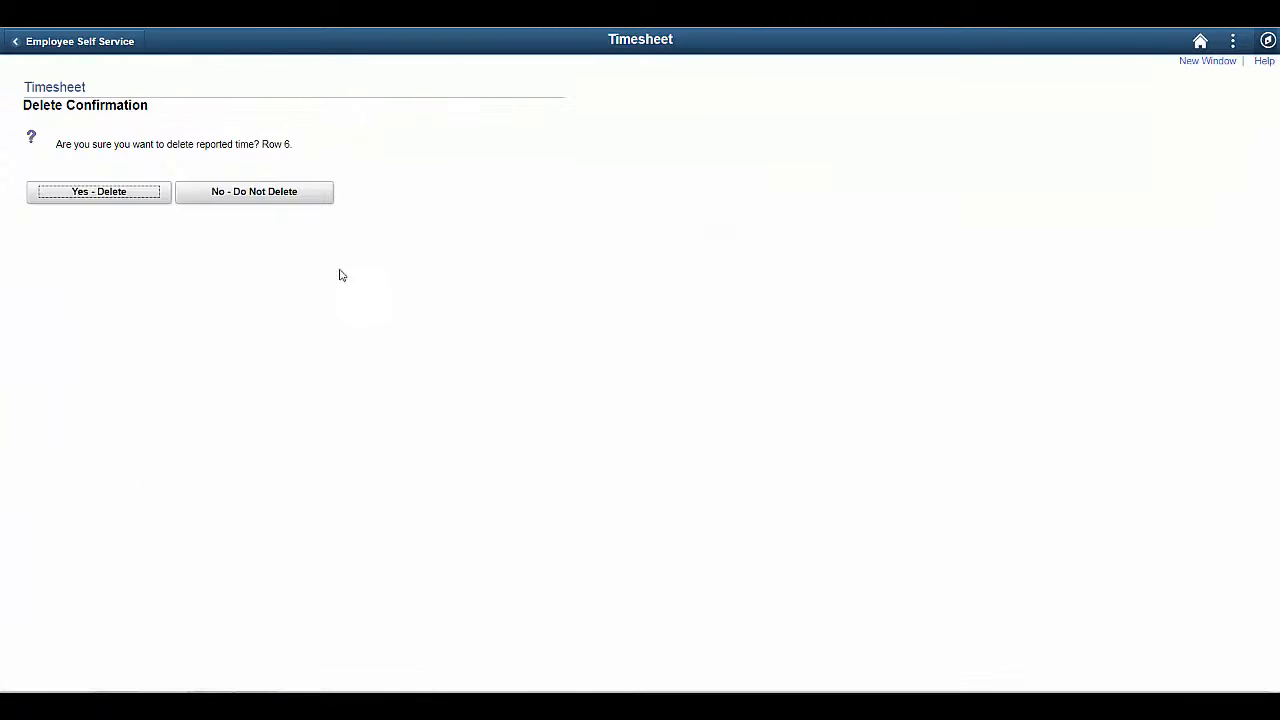
click(117, 197)
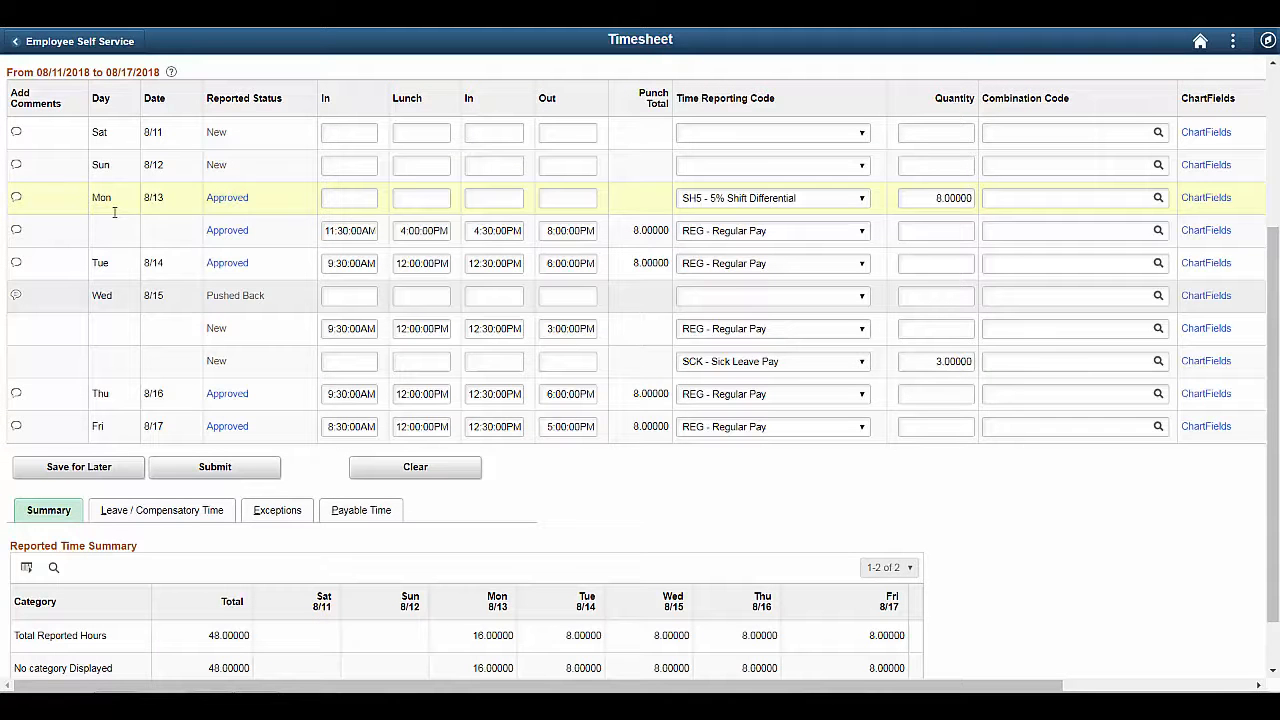
Save the timesheet, validate the worked time, and submit the week
click(88, 466)
click(608, 359)
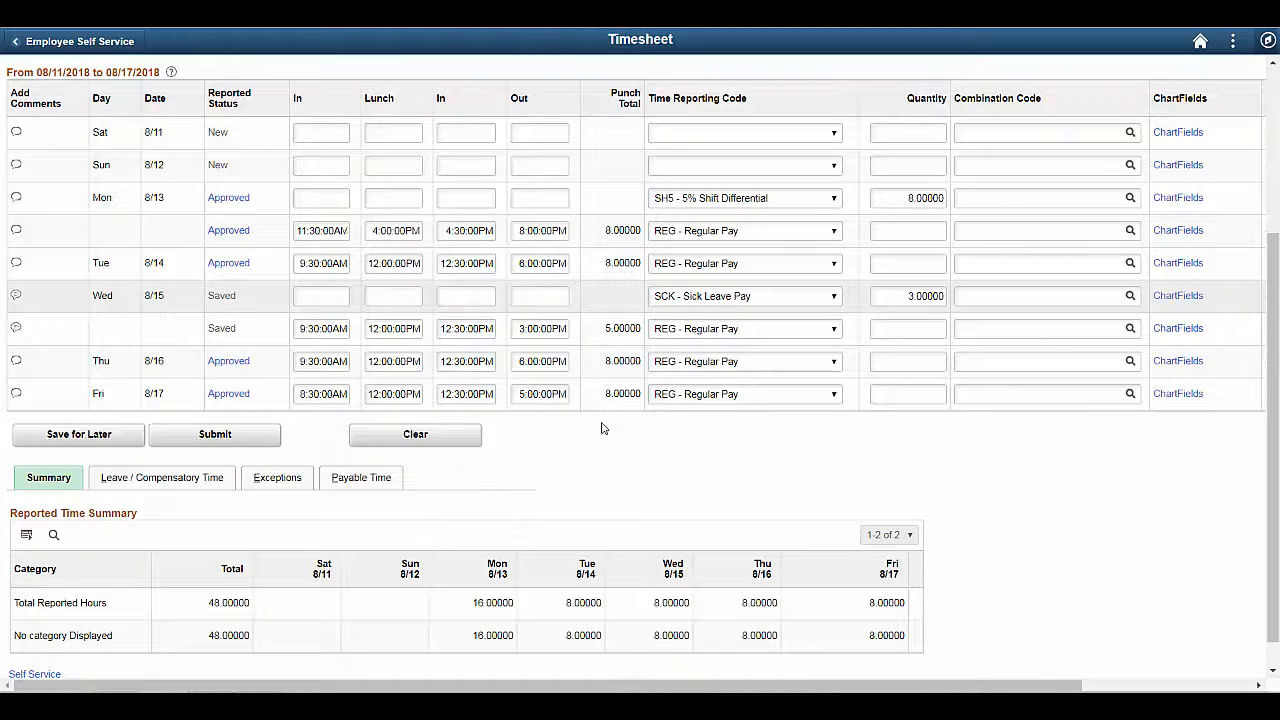
click(240, 436)
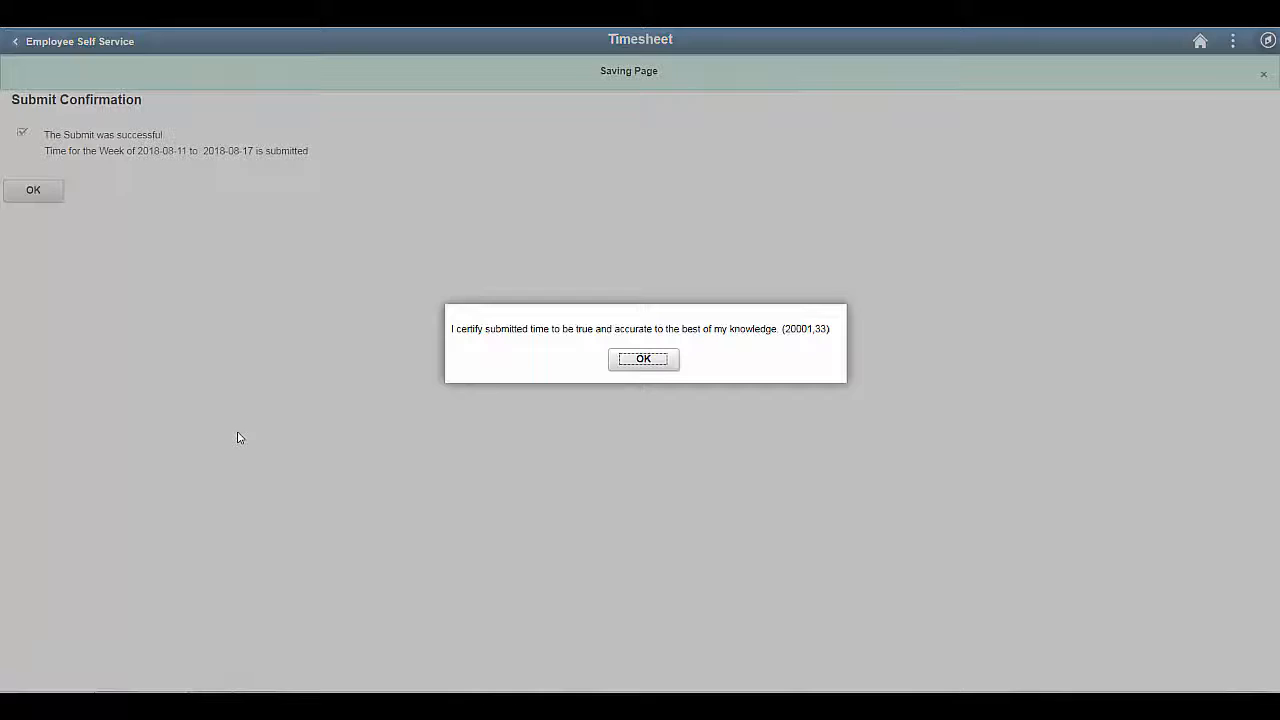
click(617, 364)
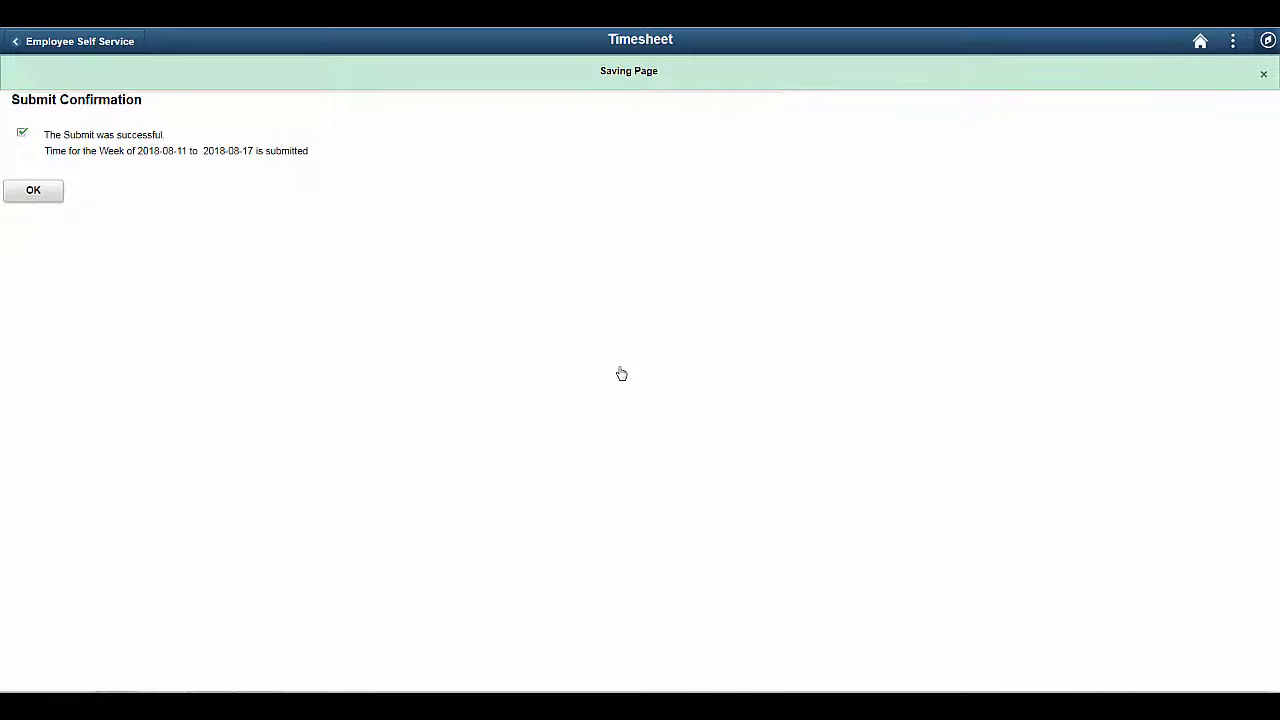